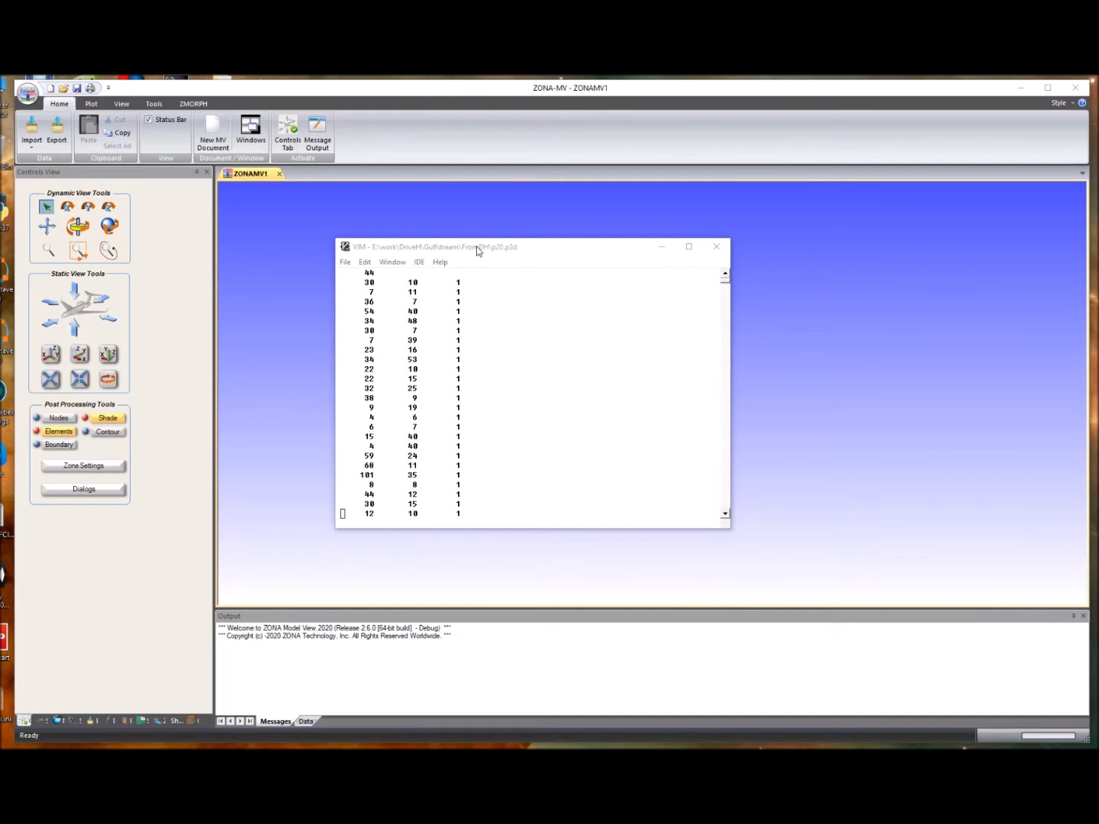
- Review the block dimensions and coordinate data in the p20.p3d file, and close it
{"action": "left_click_drag", "start_coordinate": [476, 248], "coordinate": [498, 245]}
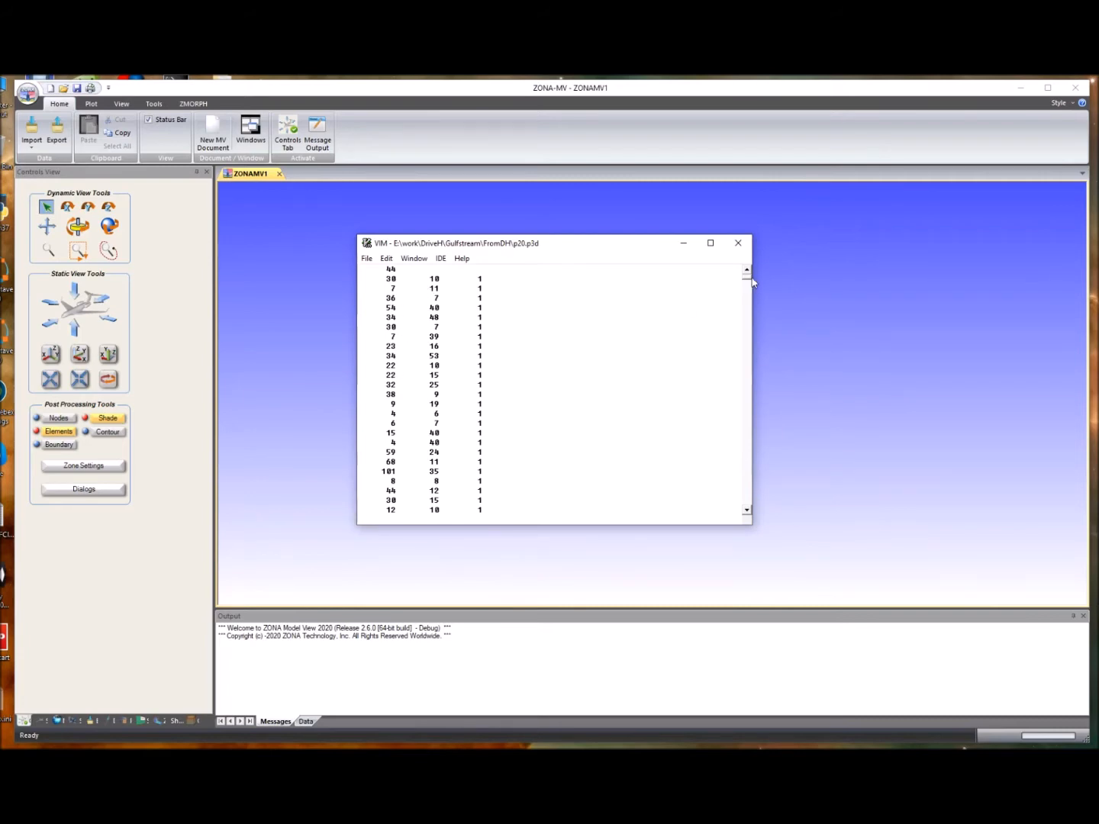
{"action": "scroll", "coordinate": [593, 325], "scroll_direction": "down", "scroll_amount": 16}
{"action": "scroll", "coordinate": [594, 326], "scroll_direction": "up", "scroll_amount": 8}
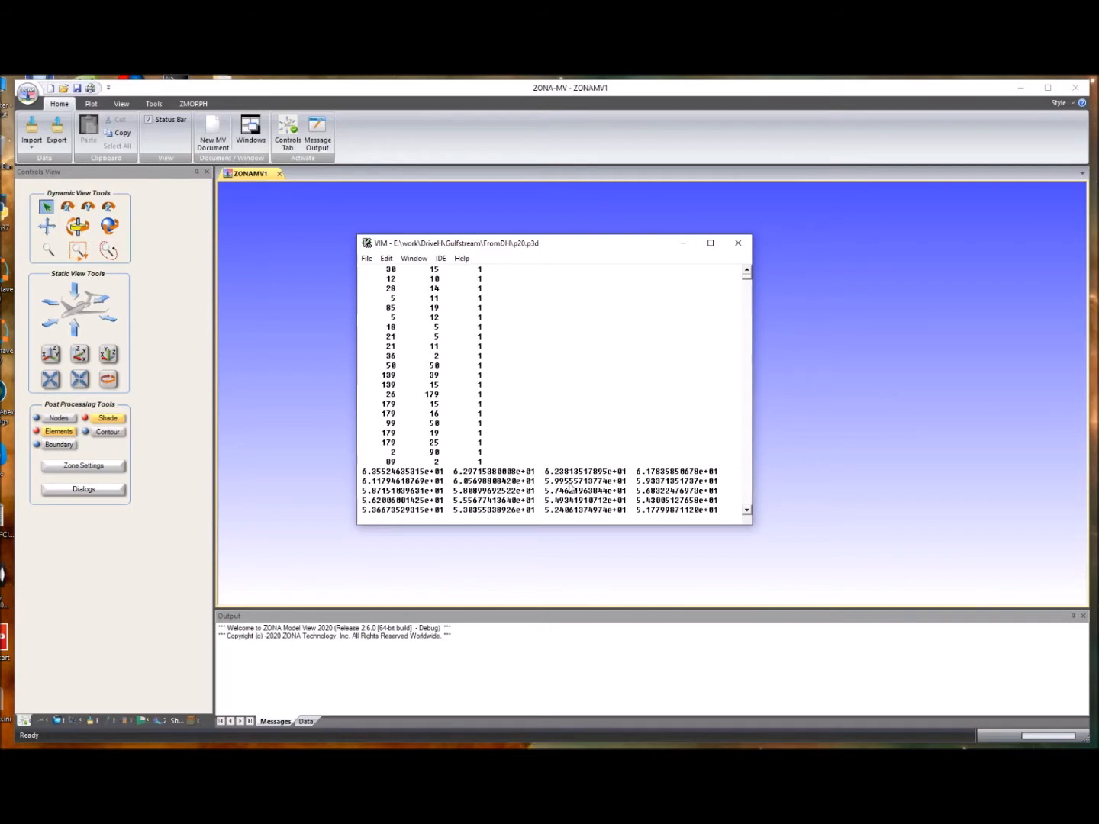
{"action": "scroll", "coordinate": [557, 484], "scroll_direction": "down", "scroll_amount": 8}
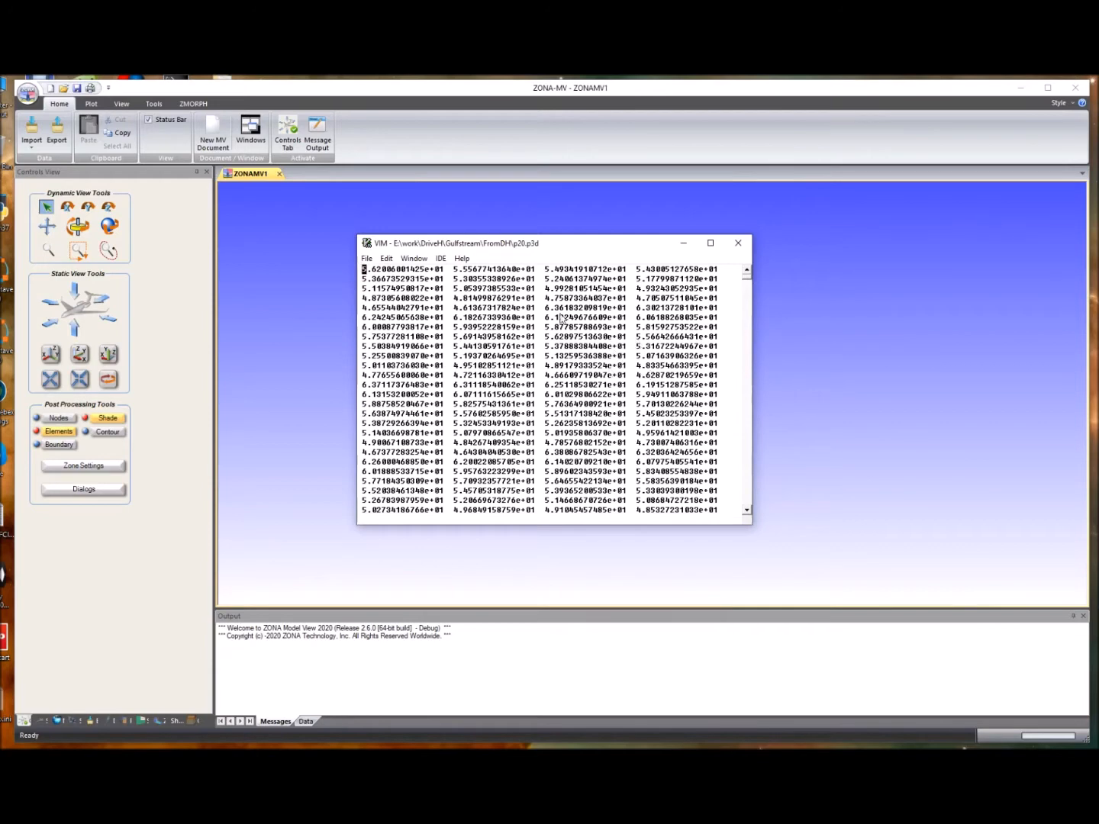
{"action": "left_click", "coordinate": [738, 242]}
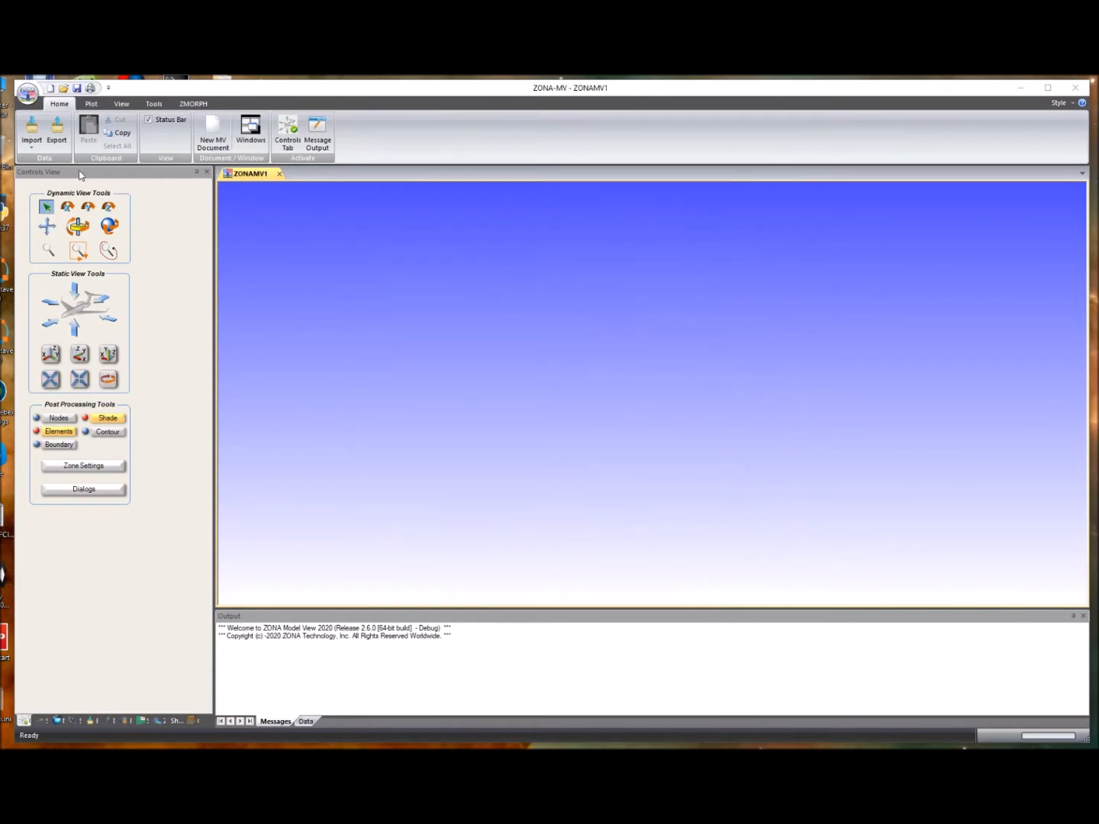
- Start a Plot3D file import, set to double precision with reading of IBlanks turned off
{"action": "left_click", "coordinate": [24, 149]}
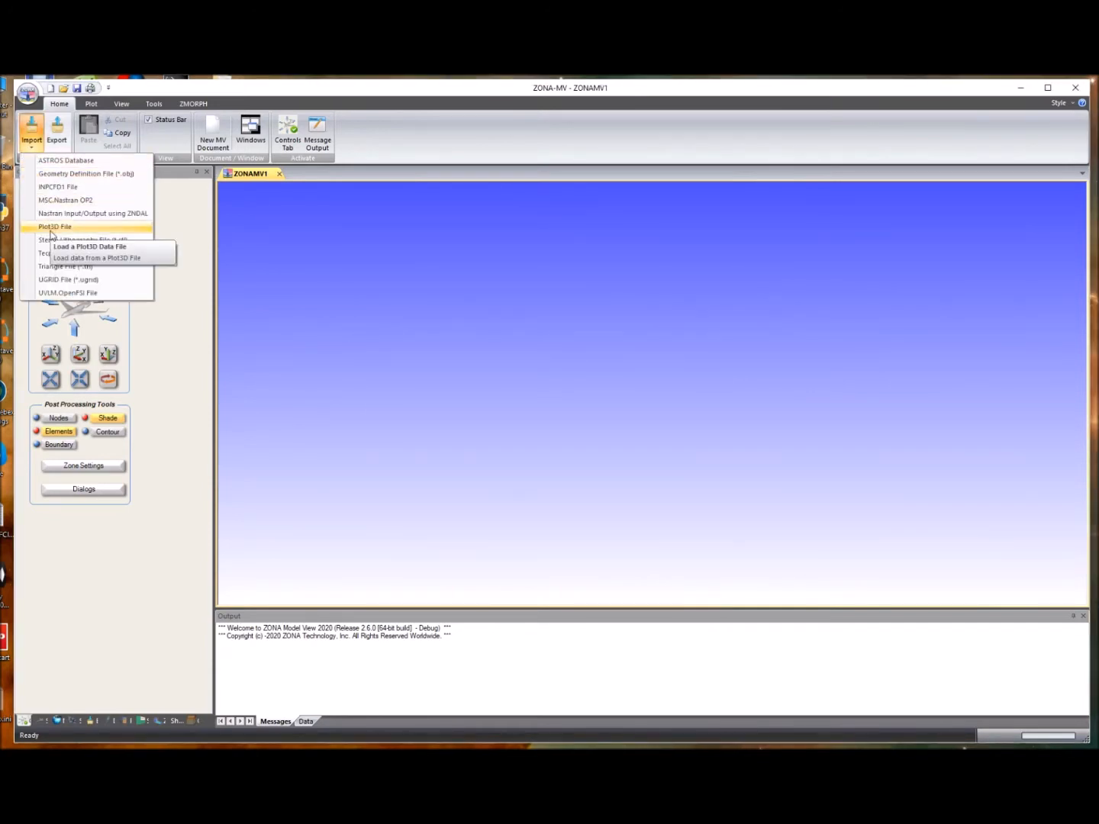
{"action": "left_click", "coordinate": [50, 229]}
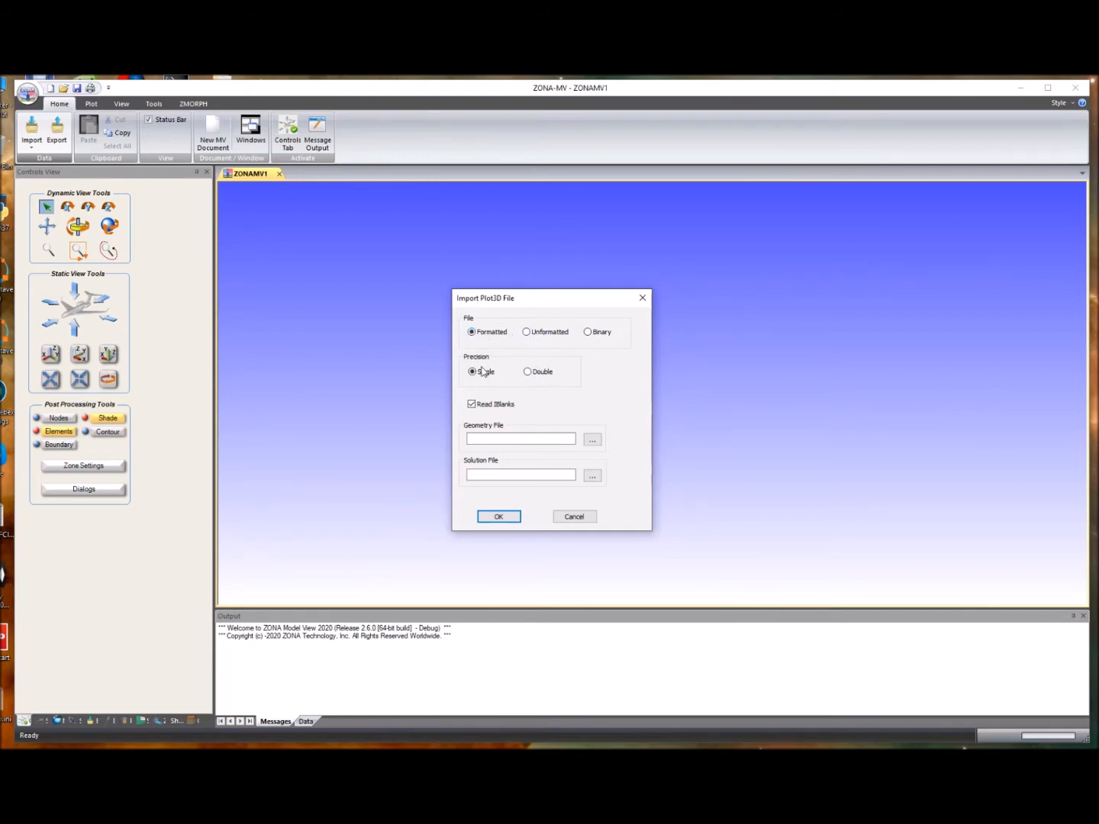
{"action": "left_click", "coordinate": [527, 373]}
{"action": "left_click", "coordinate": [478, 411]}
- Choose p20.p3d from the FromDH folder as the geometry file and run the import without a solution file
{"action": "left_click", "coordinate": [592, 442]}
{"action": "scroll", "coordinate": [569, 419], "scroll_direction": "down", "scroll_amount": 1}
{"action": "scroll", "coordinate": [570, 422], "scroll_direction": "down", "scroll_amount": 2}
{"action": "scroll", "coordinate": [570, 422], "scroll_direction": "down", "scroll_amount": 2}
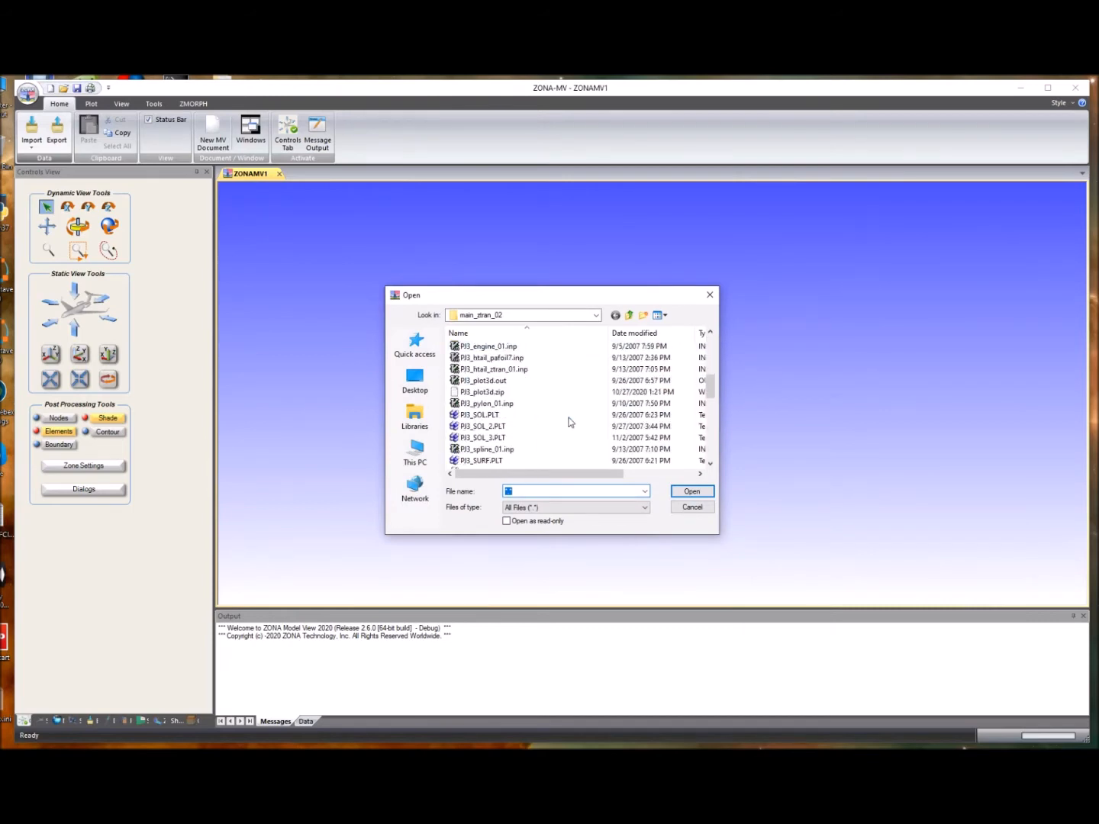
{"action": "scroll", "coordinate": [569, 422], "scroll_direction": "down", "scroll_amount": 4}
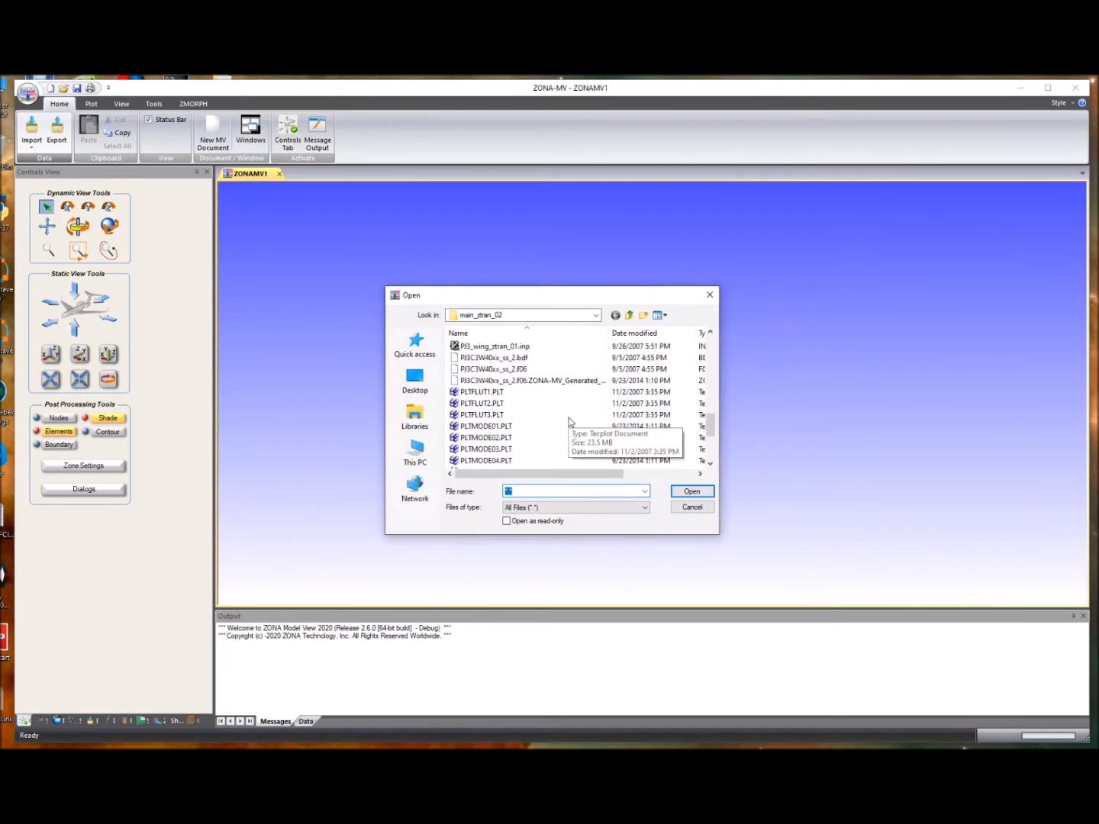
{"action": "scroll", "coordinate": [569, 422], "scroll_direction": "up", "scroll_amount": 3}
{"action": "scroll", "coordinate": [568, 420], "scroll_direction": "down", "scroll_amount": 7}
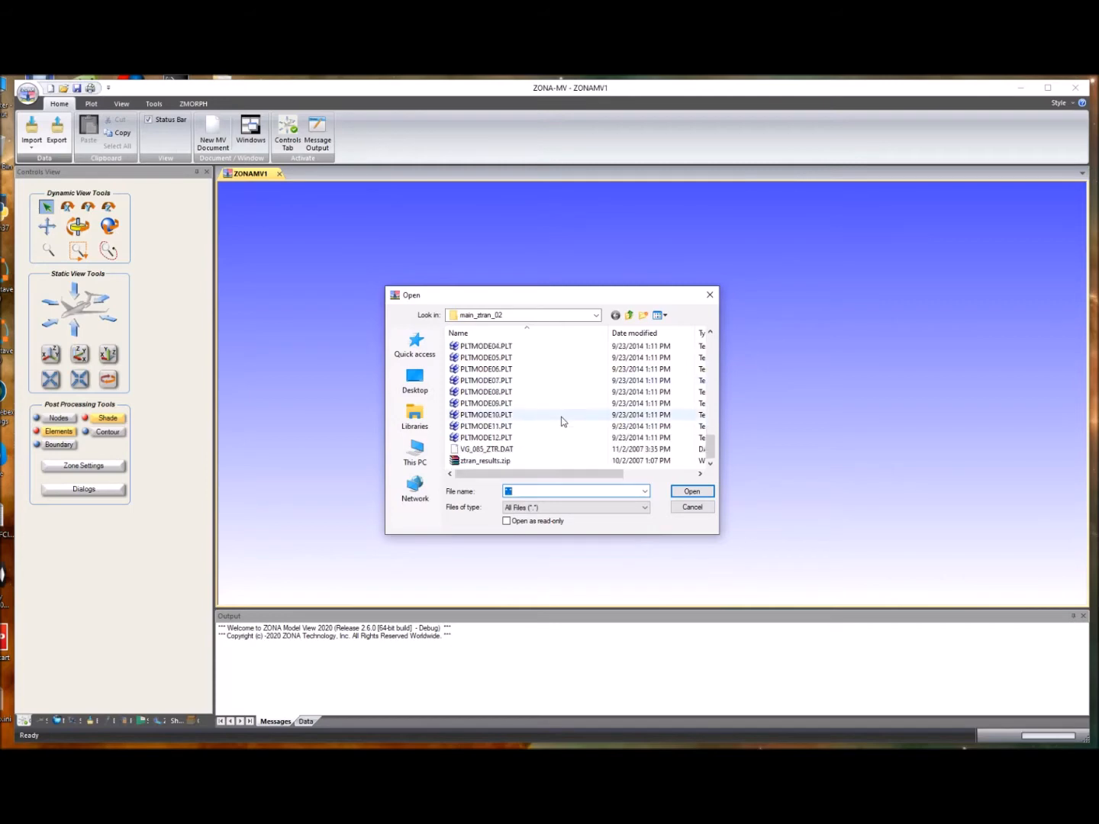
{"action": "scroll", "coordinate": [562, 421], "scroll_direction": "up", "scroll_amount": 14}
{"action": "scroll", "coordinate": [560, 422], "scroll_direction": "up", "scroll_amount": 2}
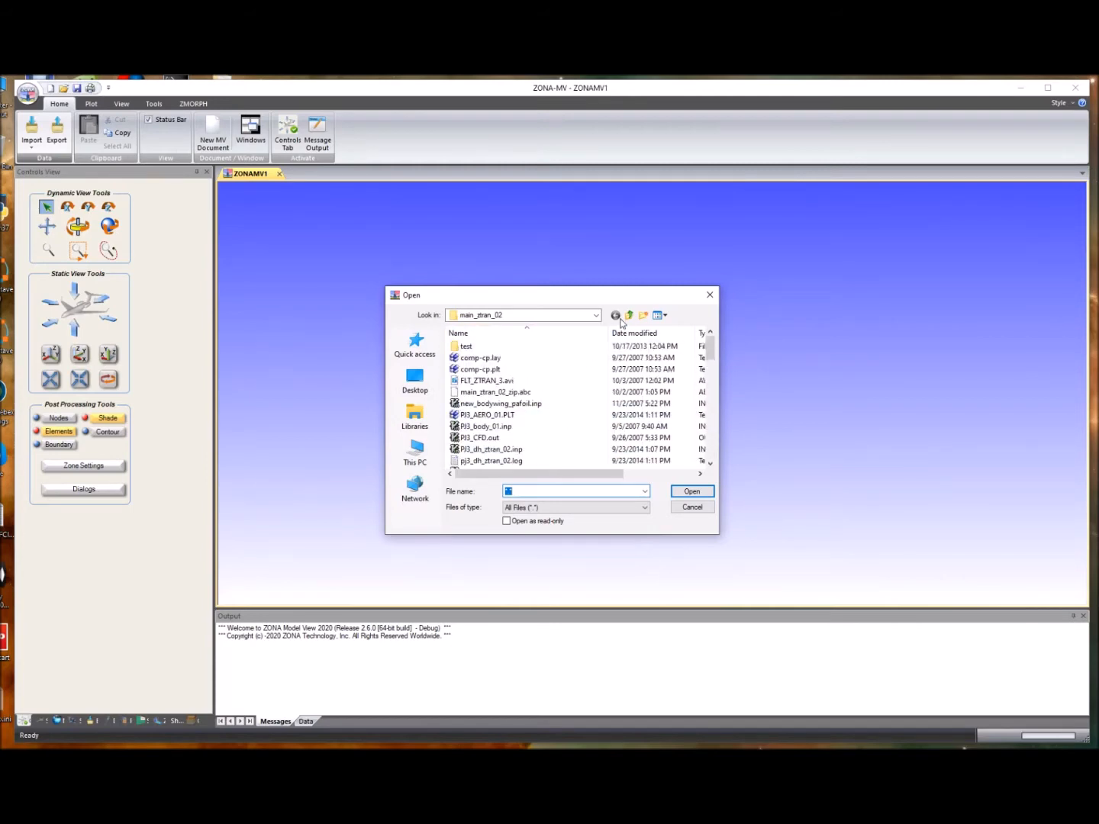
{"action": "scroll", "coordinate": [518, 380], "scroll_direction": "down", "scroll_amount": 6}
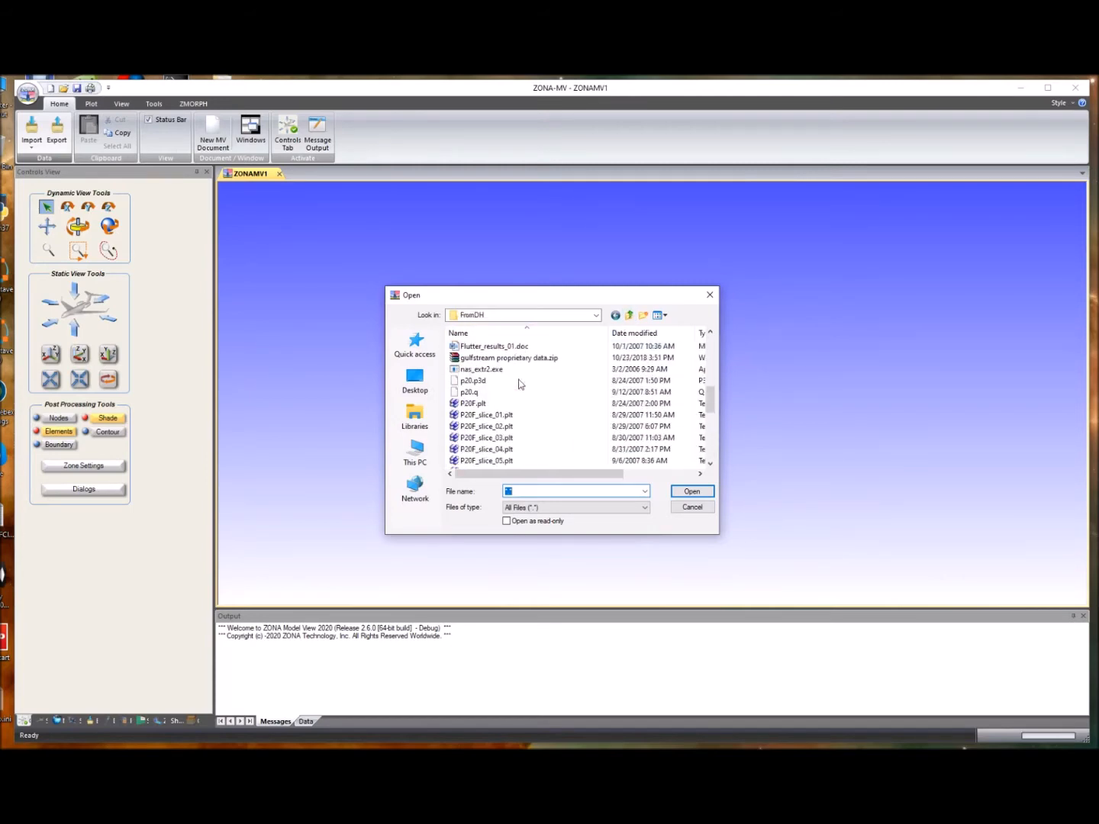
{"action": "left_click", "coordinate": [469, 382]}
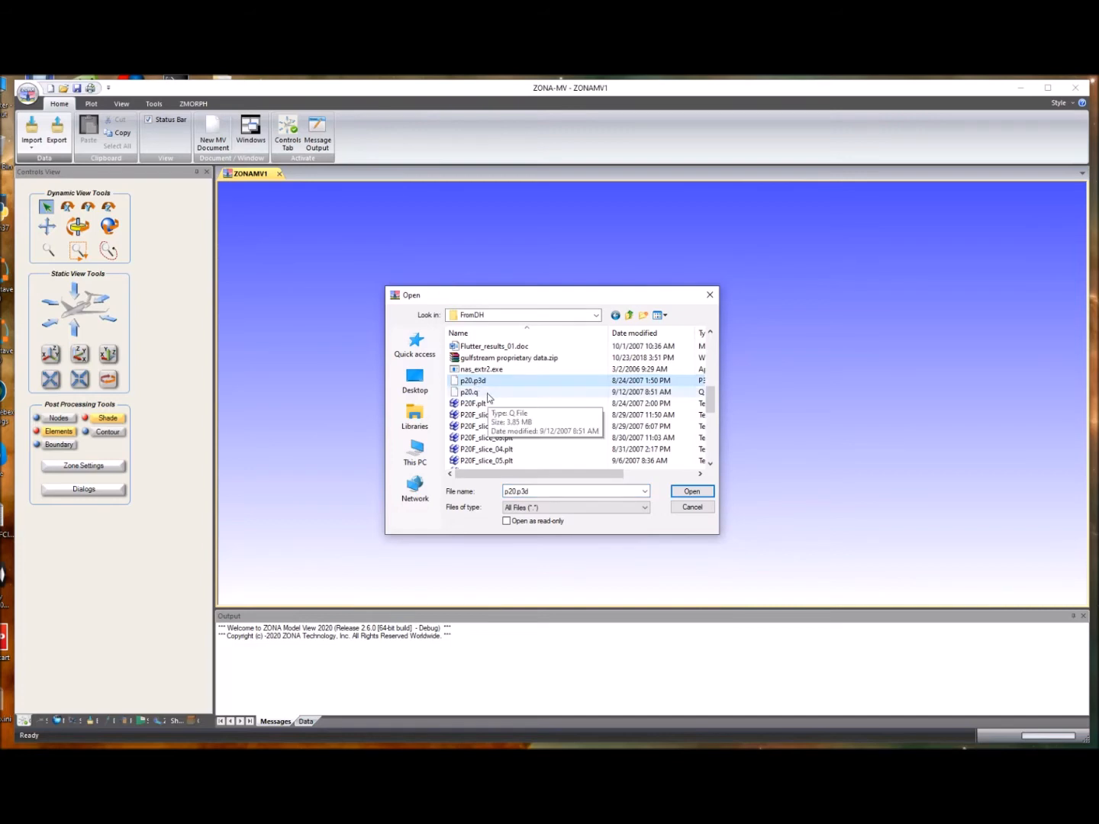
{"action": "left_click", "coordinate": [690, 492]}
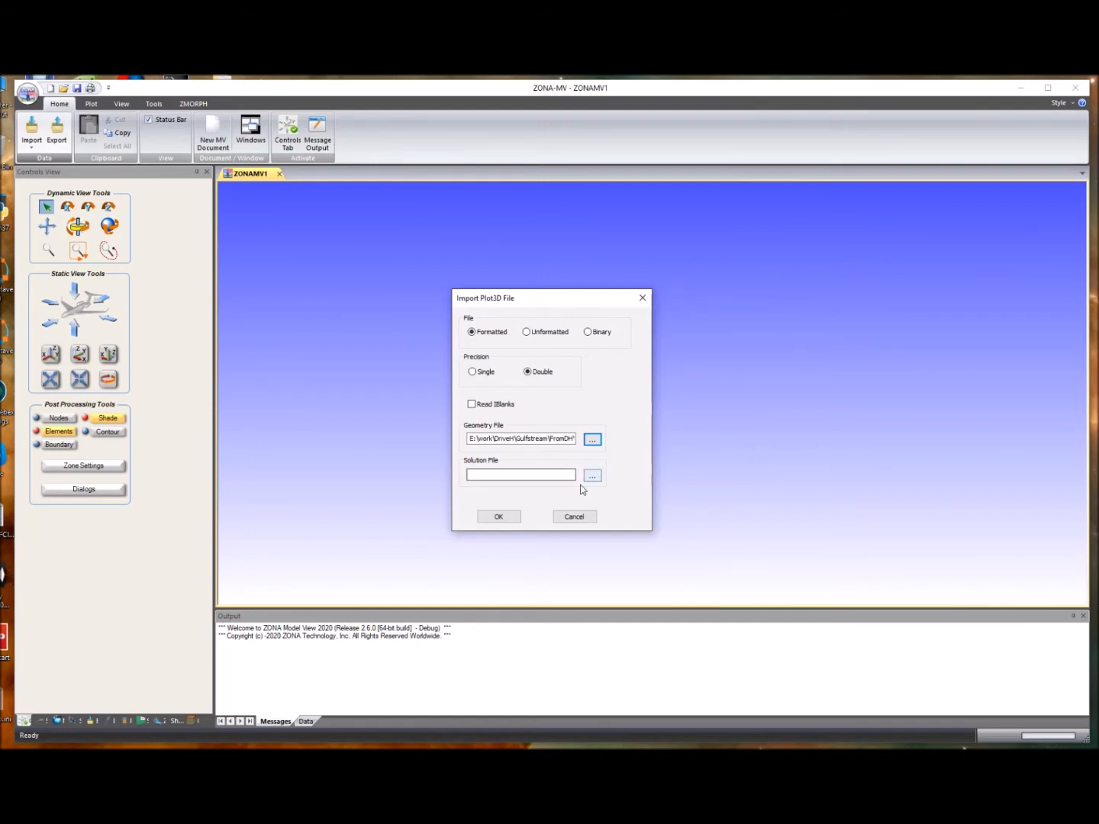
{"action": "left_click", "coordinate": [499, 517]}
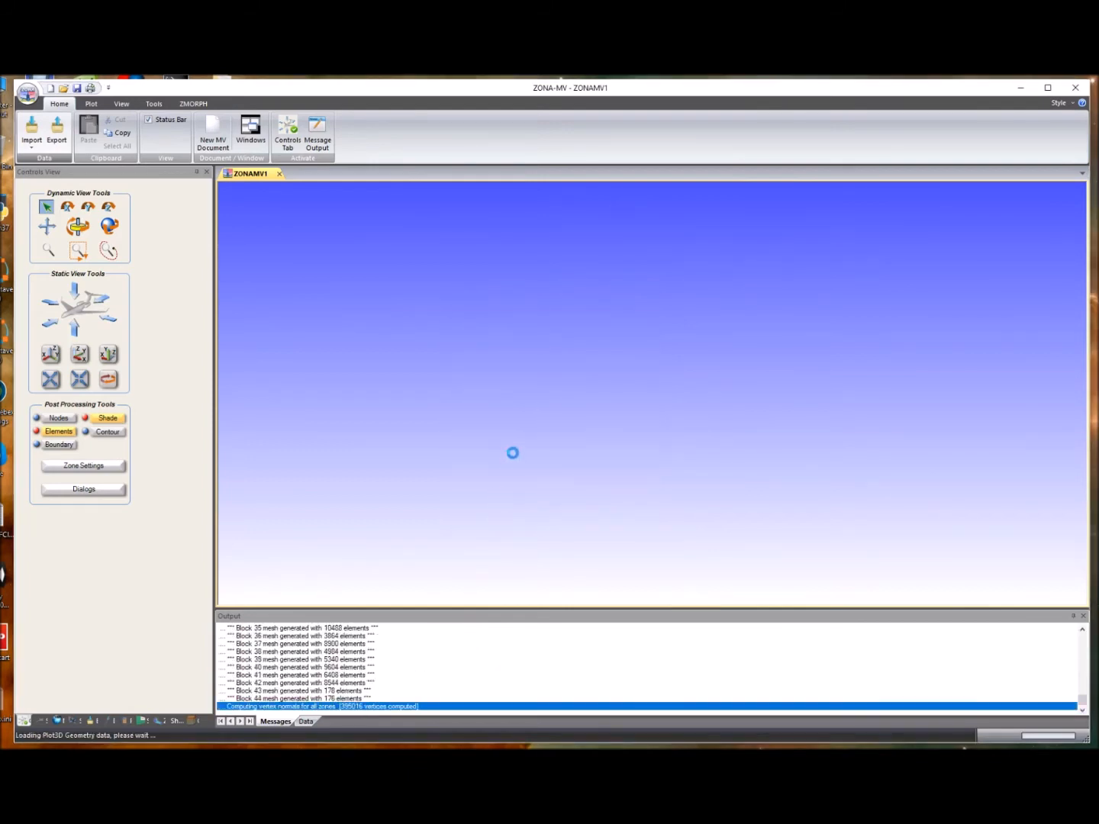
- Examine the output messages for the I, J, K dimensions and mesh elements of the imported blocks
{"action": "scroll", "coordinate": [336, 691], "scroll_direction": "up", "scroll_amount": 11}
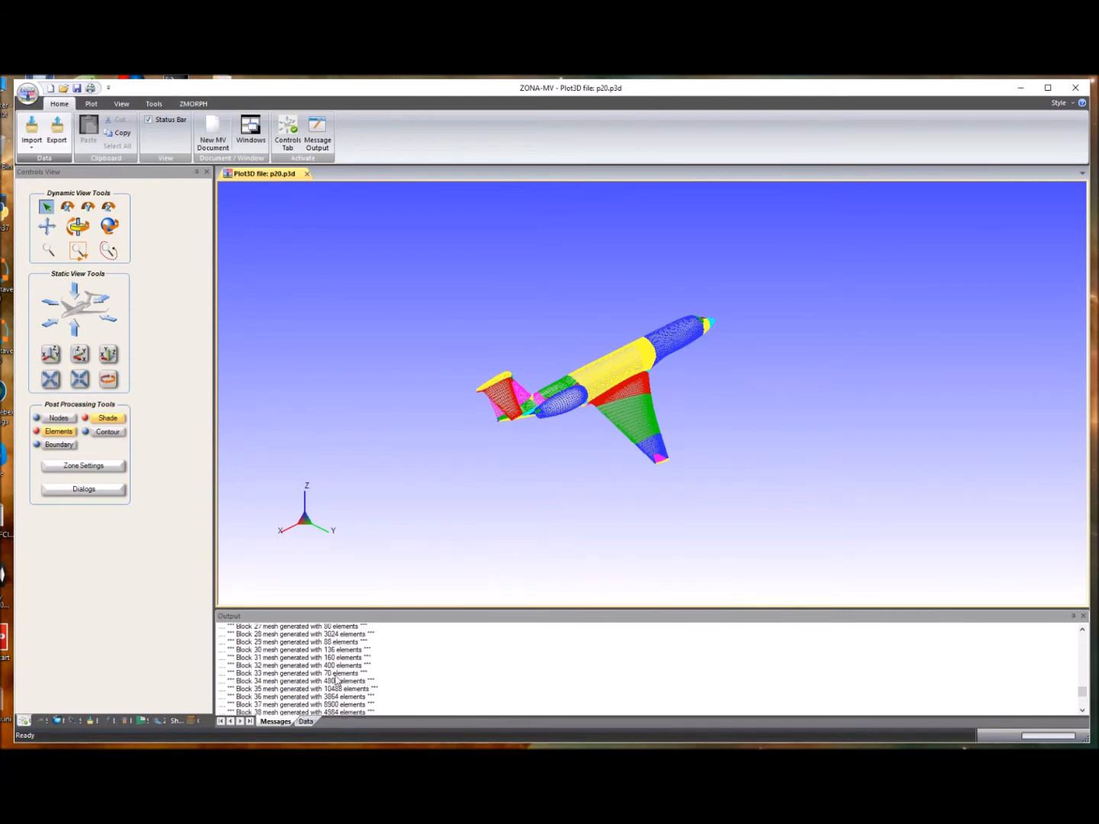
{"action": "scroll", "coordinate": [337, 679], "scroll_direction": "up", "scroll_amount": 2}
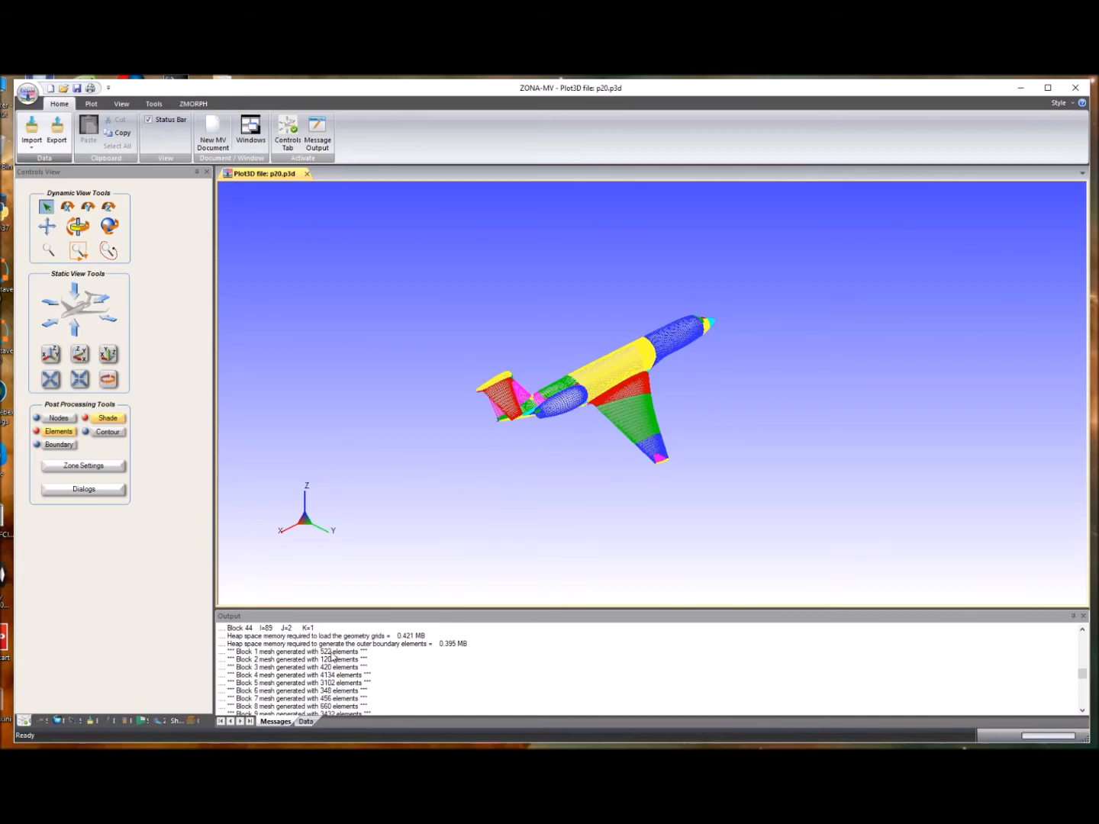
{"action": "scroll", "coordinate": [333, 656], "scroll_direction": "up", "scroll_amount": 5}
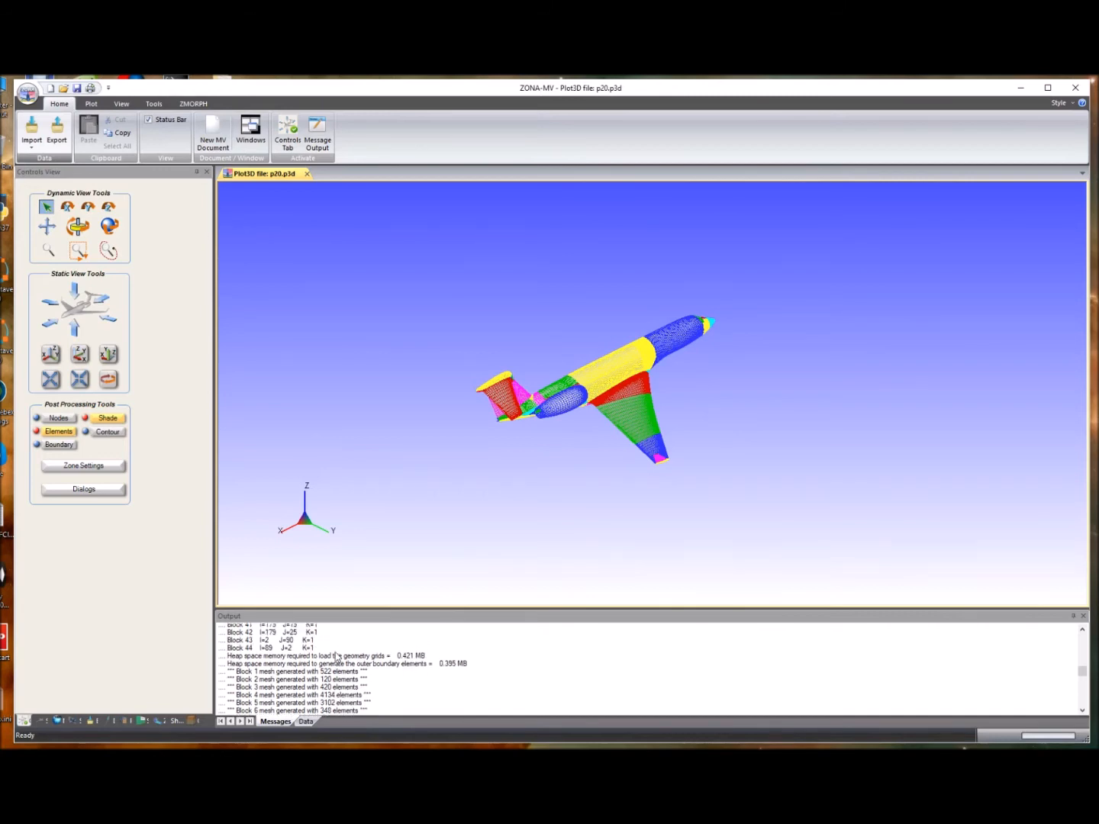
{"action": "scroll", "coordinate": [298, 650], "scroll_direction": "up", "scroll_amount": 1}
{"action": "scroll", "coordinate": [282, 645], "scroll_direction": "up", "scroll_amount": 3}
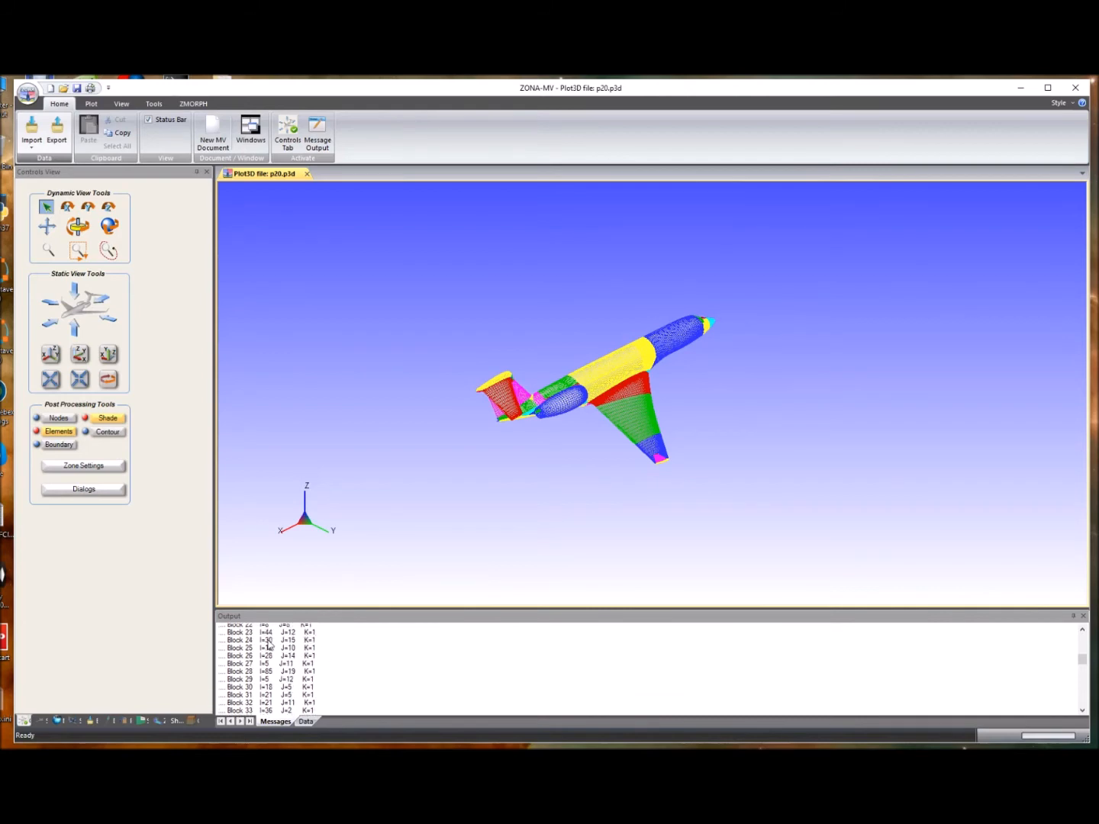
{"action": "scroll", "coordinate": [599, 404], "scroll_direction": "up", "scroll_amount": 3}
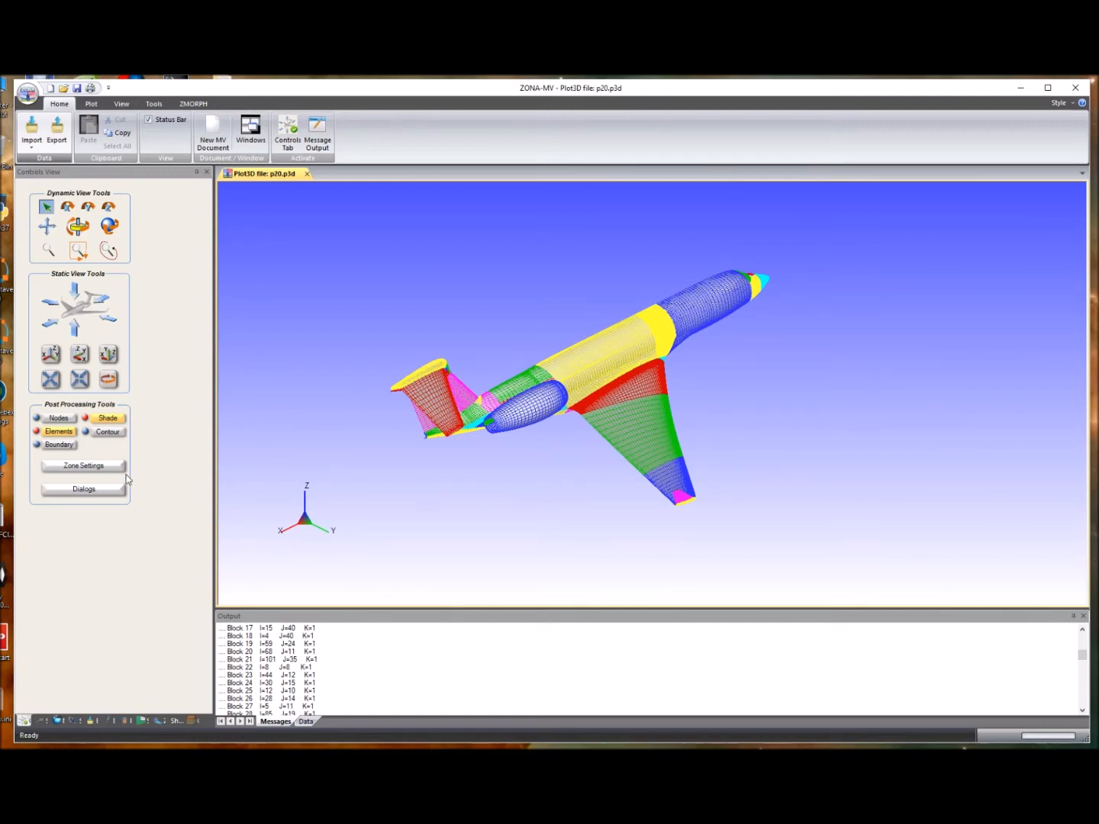
- Open the zone settings, enlarge the window to list more blocks, and move it clear of the aircraft model
{"action": "left_click", "coordinate": [95, 467]}
{"action": "left_click_drag", "start_coordinate": [425, 508], "coordinate": [188, 343]}
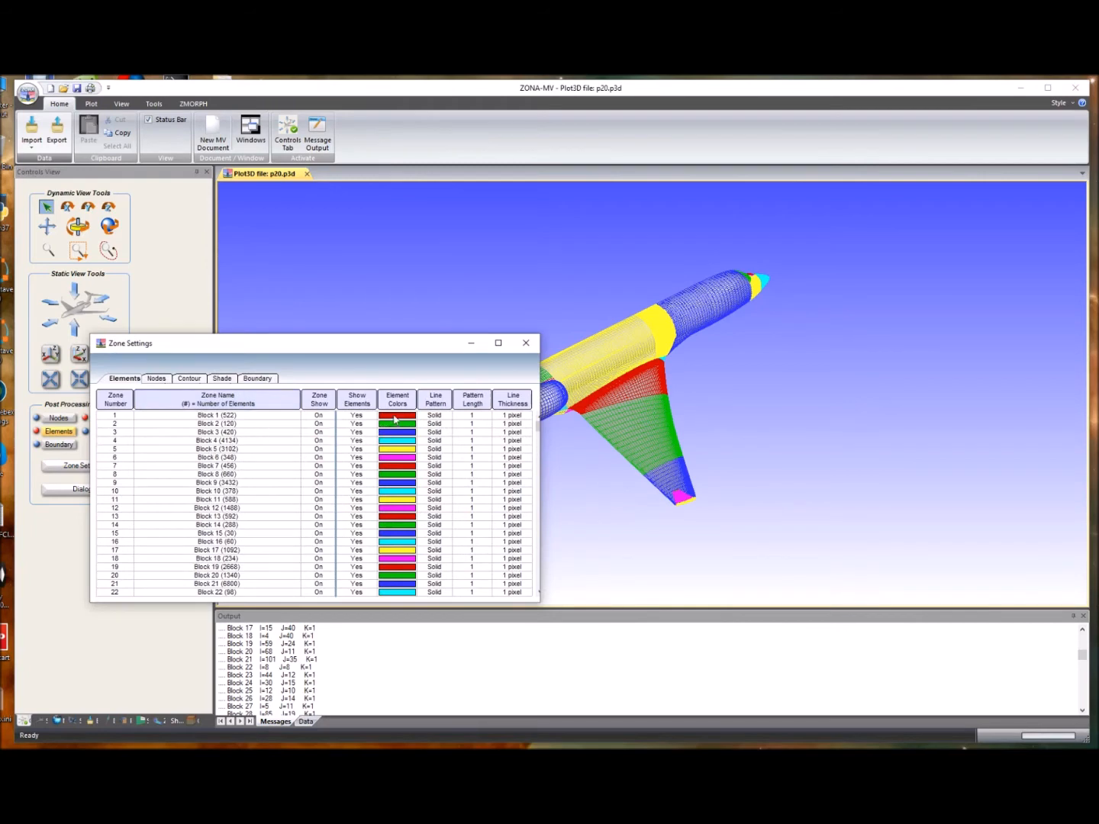
{"action": "left_click_drag", "start_coordinate": [361, 347], "coordinate": [317, 299]}
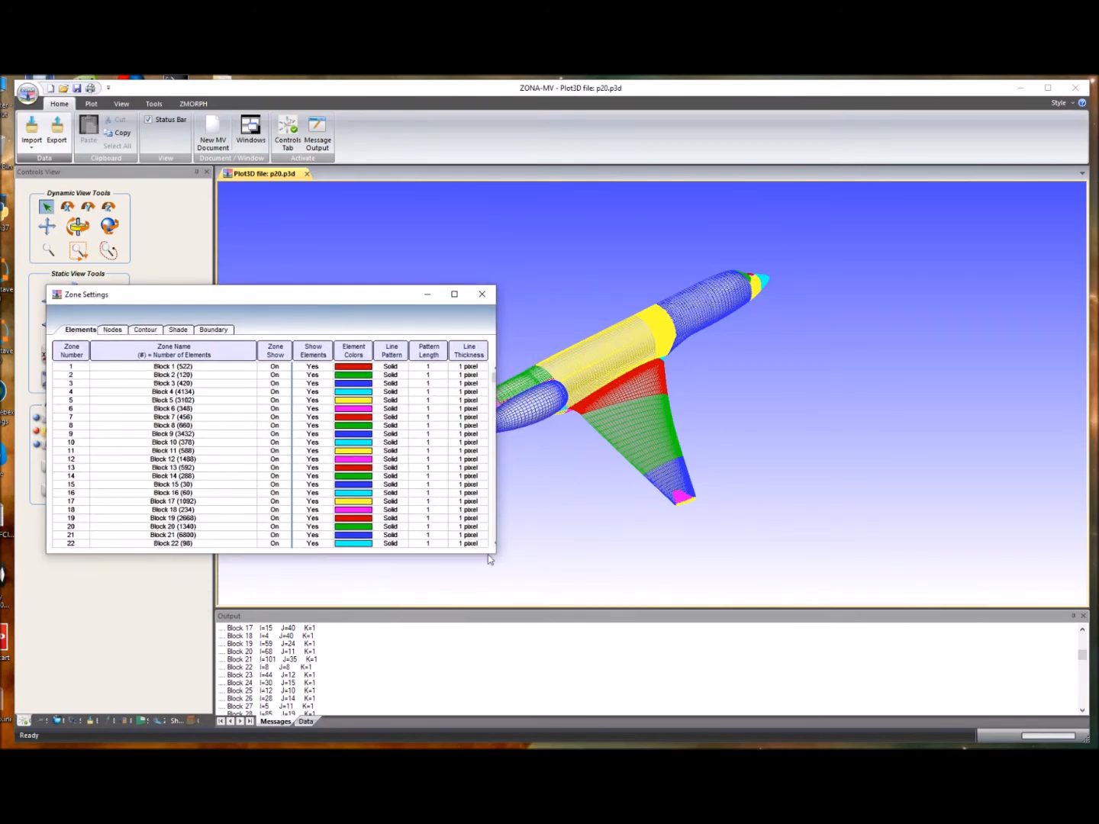
{"action": "left_click_drag", "start_coordinate": [497, 553], "coordinate": [529, 642]}
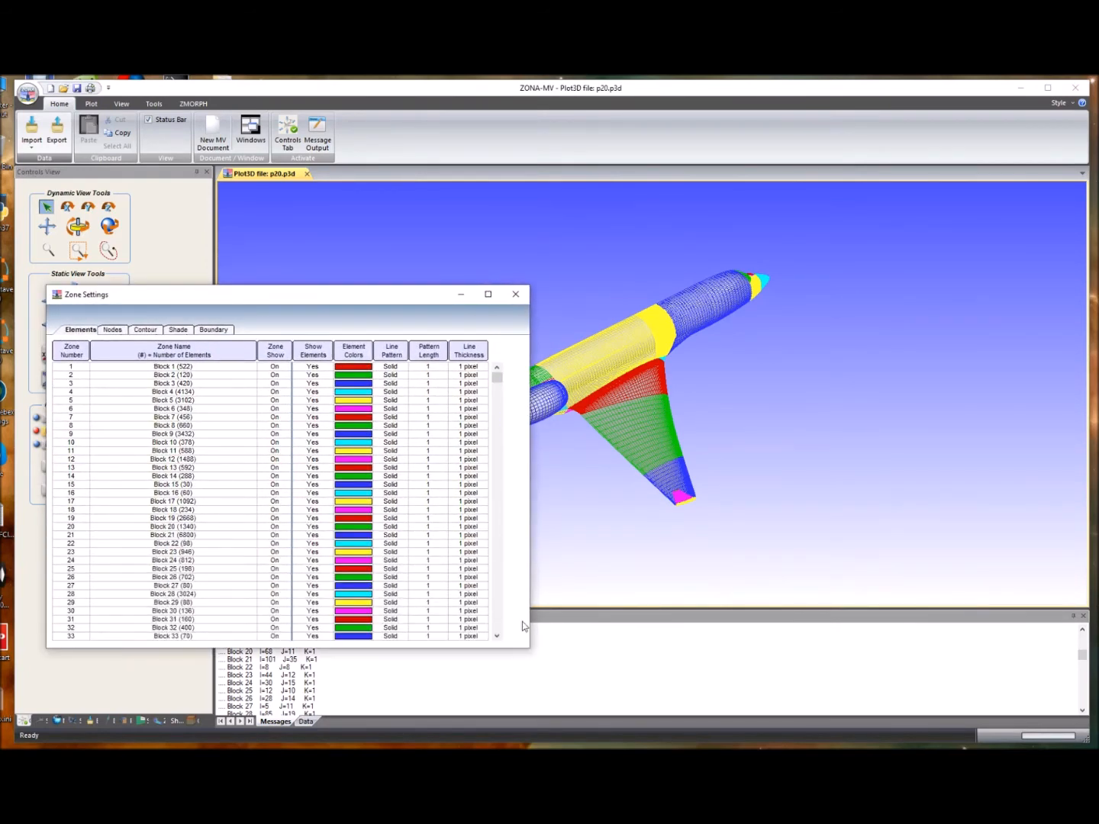
{"action": "mouse_move", "coordinate": [406, 291]}
{"action": "left_mouse_down"}
{"action": "mouse_move", "coordinate": [374, 266]}
{"action": "mouse_move", "coordinate": [397, 265]}
{"action": "left_mouse_up"}
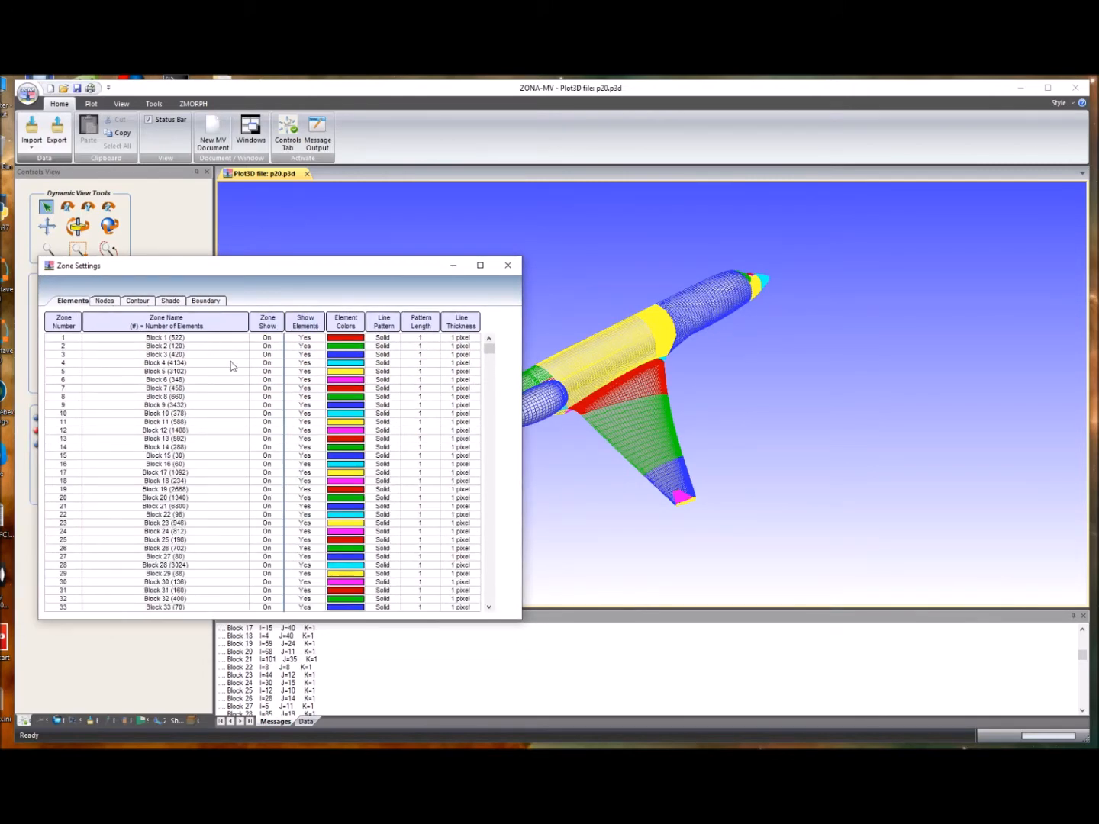
{"action": "left_click_drag", "start_coordinate": [355, 269], "coordinate": [317, 257]}
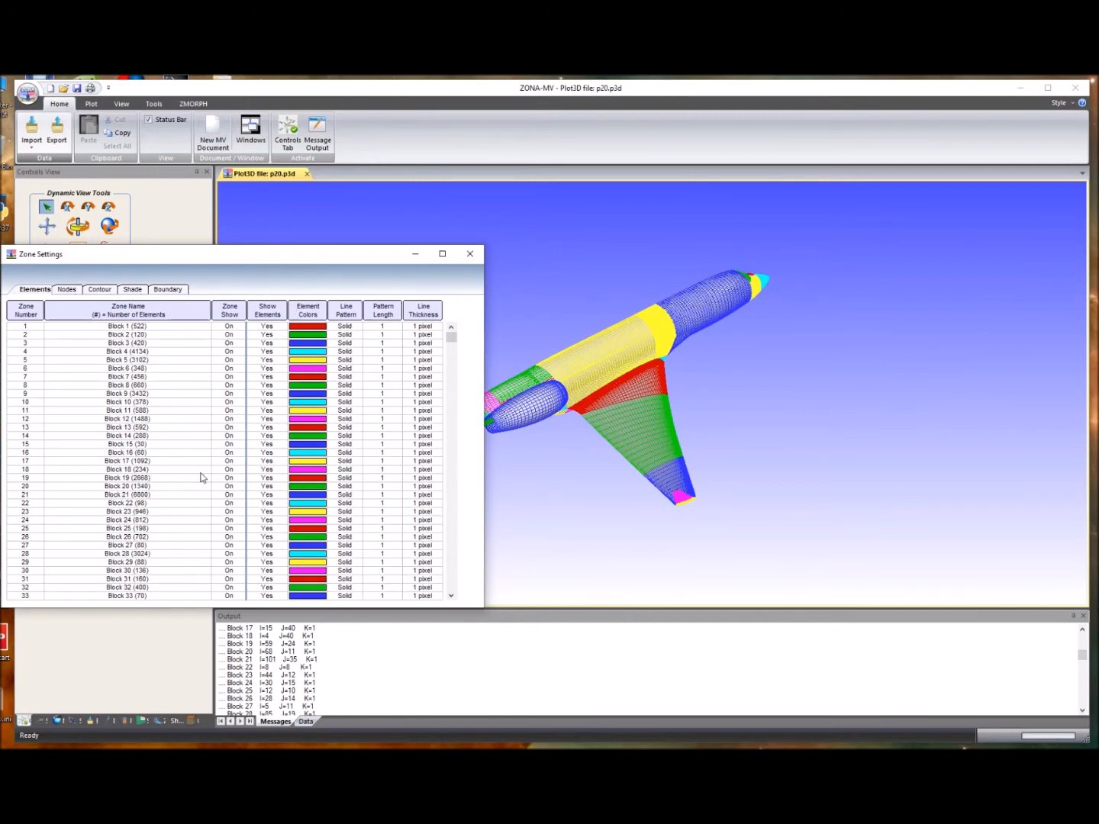
- Switch the display of Block 21 off and back on, and close the zone settings
{"action": "scroll", "coordinate": [183, 482], "scroll_direction": "down", "scroll_amount": 1}
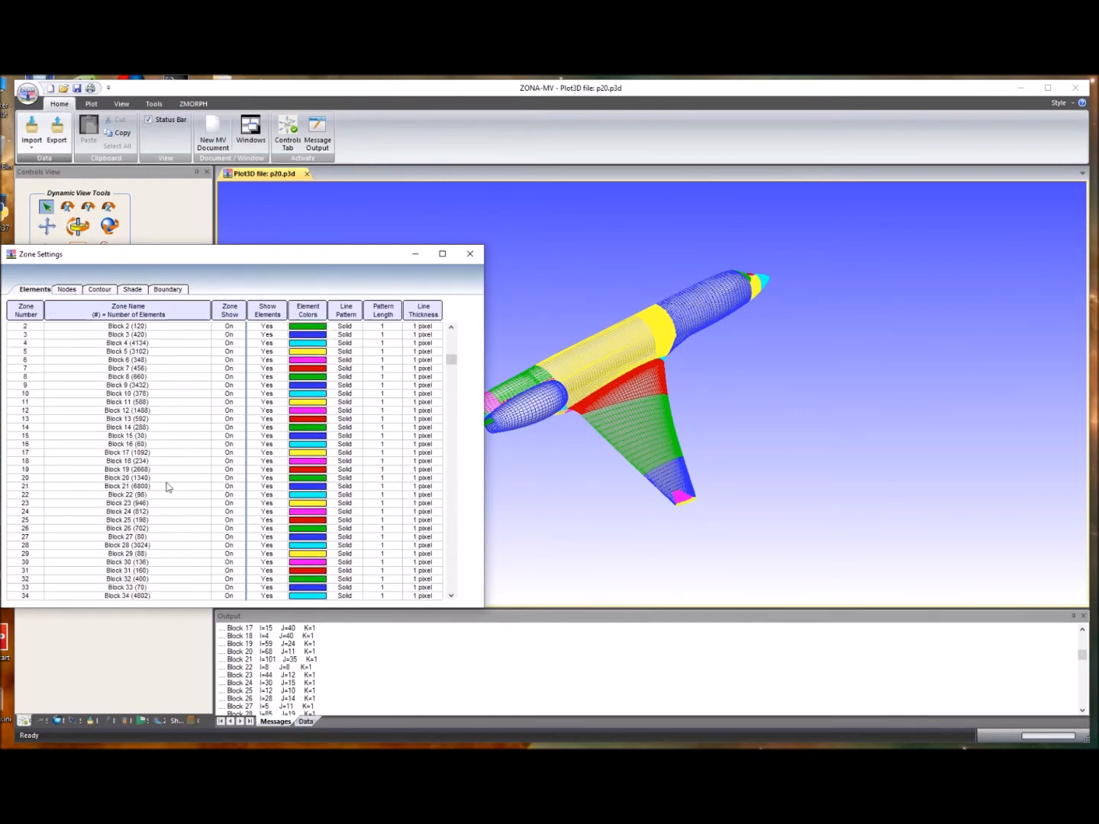
{"action": "left_click", "coordinate": [227, 489]}
{"action": "left_click", "coordinate": [228, 489]}
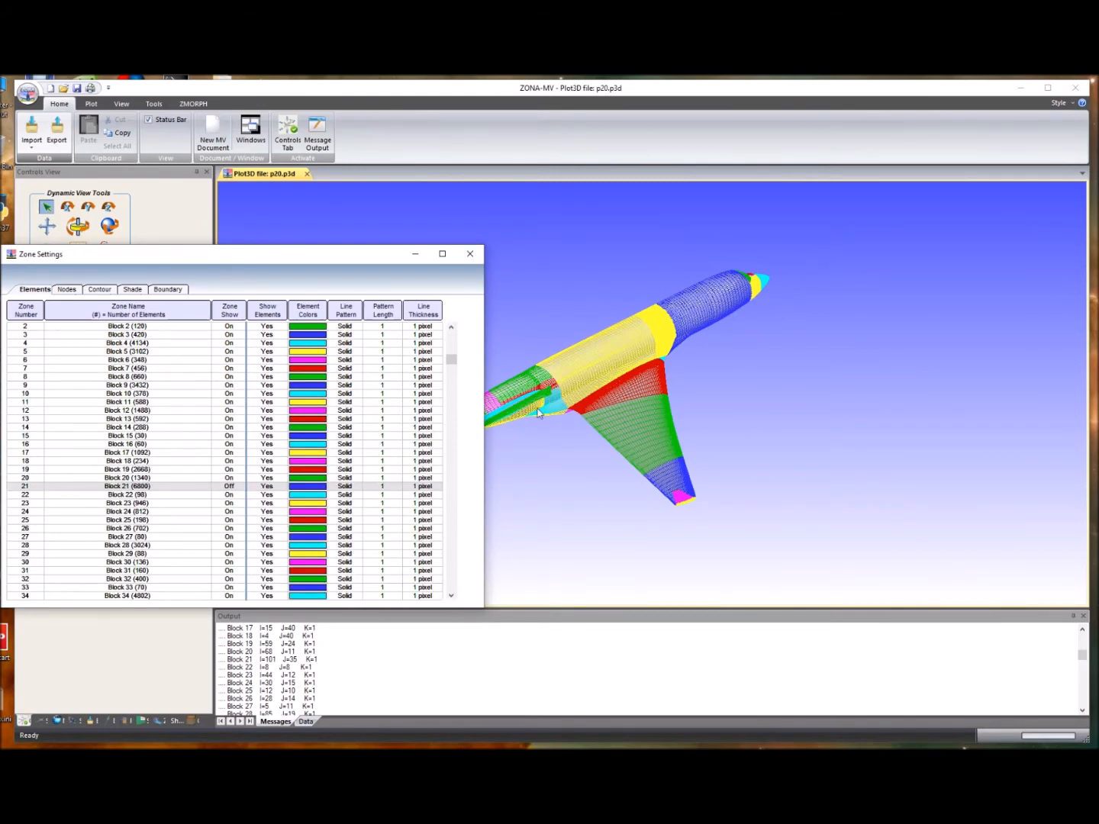
{"action": "left_click_drag", "start_coordinate": [380, 258], "coordinate": [273, 260]}
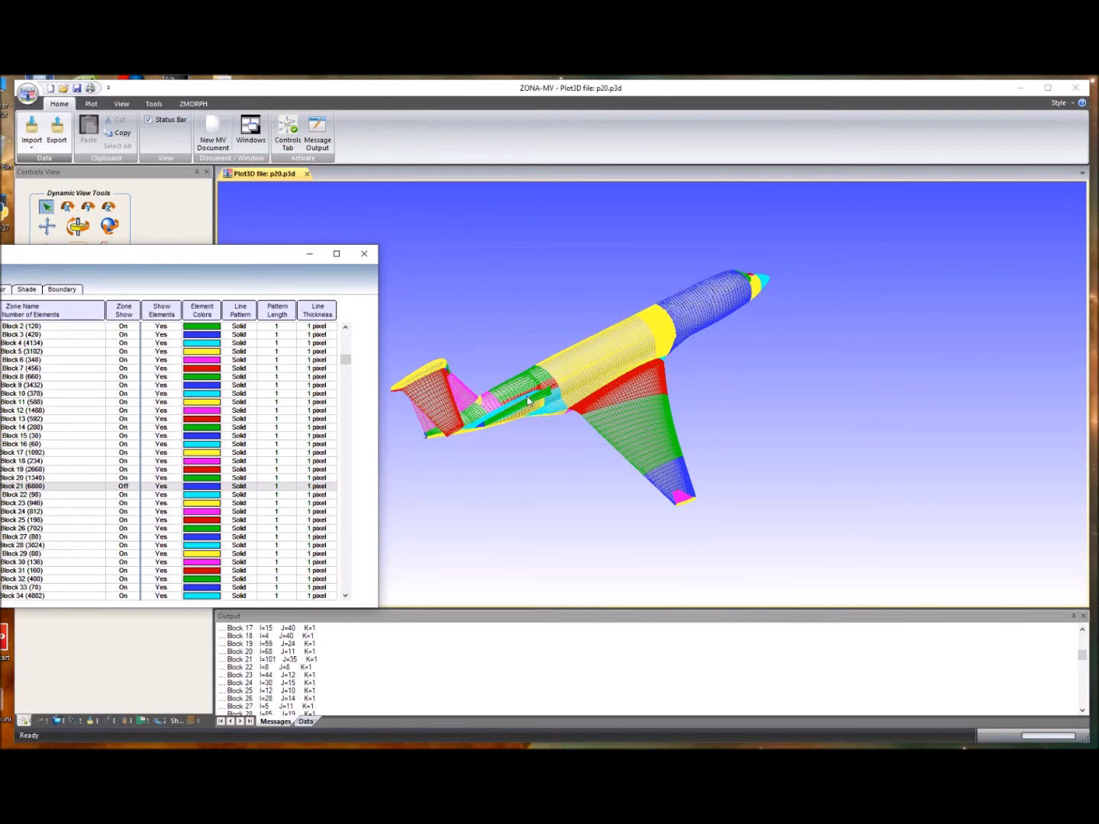
{"action": "left_click", "coordinate": [133, 487]}
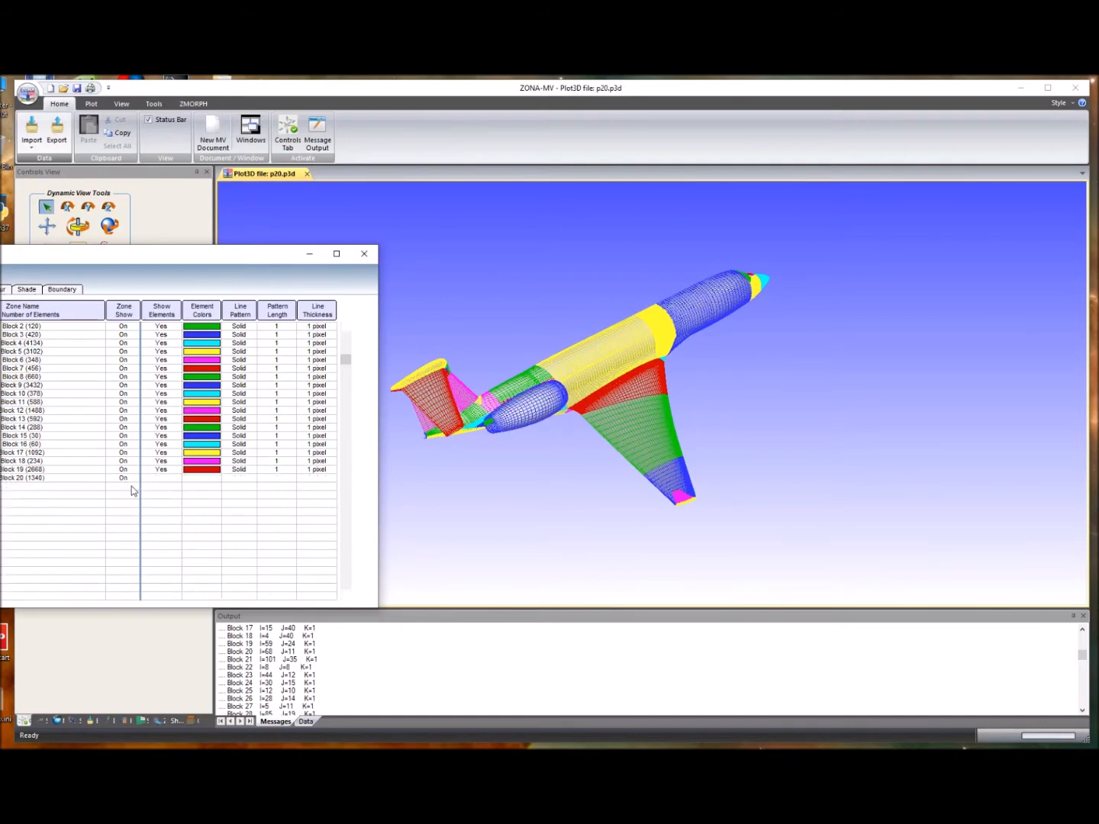
{"action": "left_click", "coordinate": [364, 253]}
- Open the Plot3D I, J, K values tool and review the start and end ranges listed for all blocks
{"action": "left_click", "coordinate": [110, 225]}
{"action": "mouse_move", "coordinate": [496, 501]}
{"action": "left_mouse_down"}
{"action": "mouse_move", "coordinate": [731, 528]}
{"action": "mouse_move", "coordinate": [790, 449]}
{"action": "mouse_move", "coordinate": [790, 511]}
{"action": "left_mouse_up"}
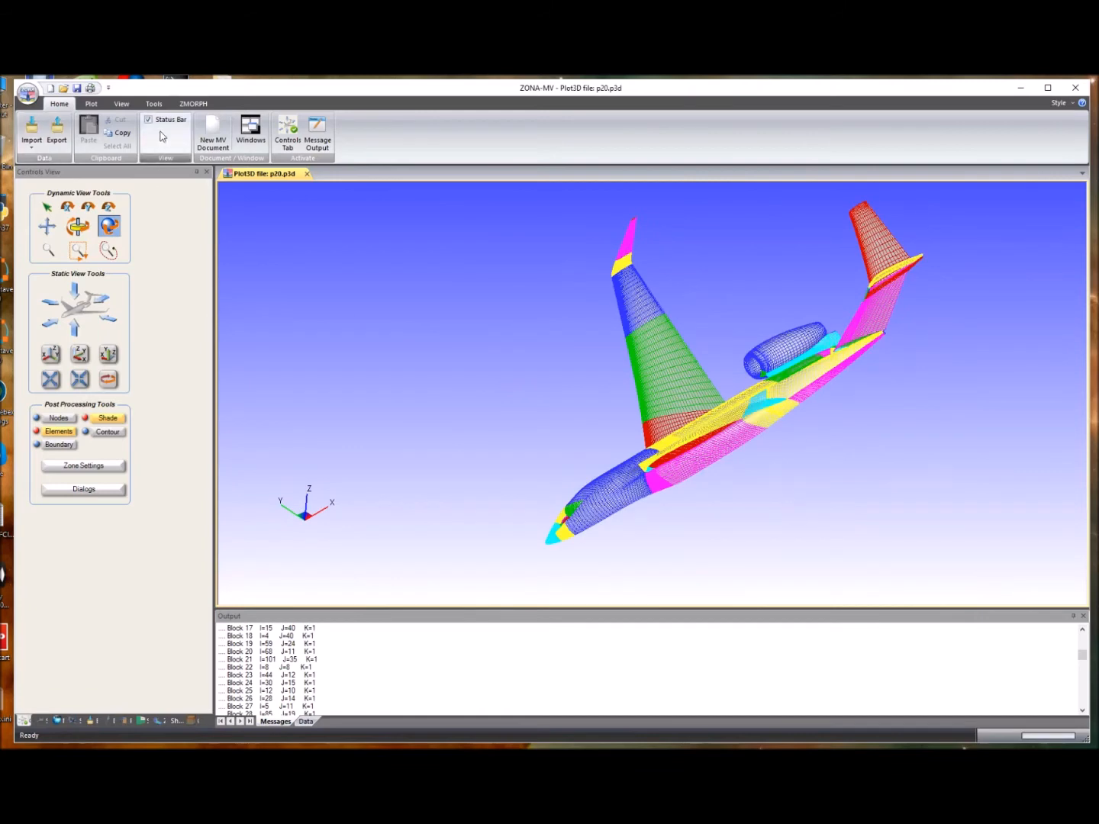
{"action": "left_click", "coordinate": [153, 104]}
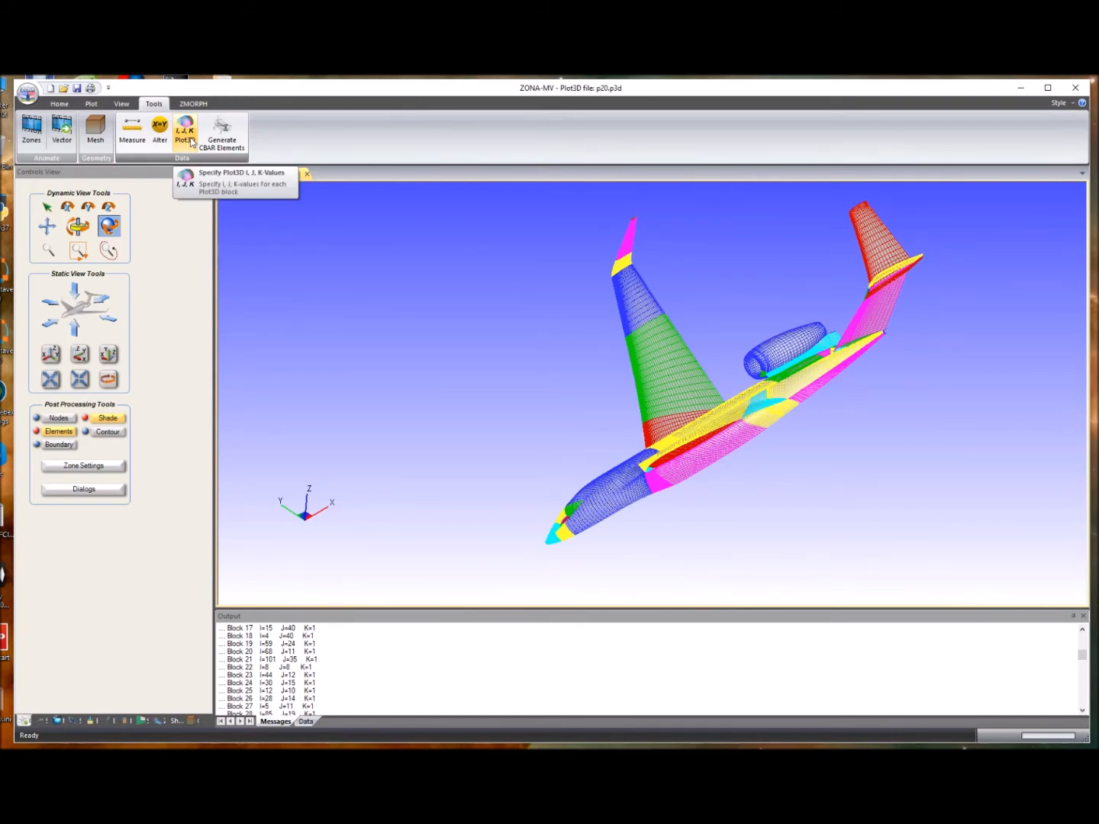
{"action": "left_click", "coordinate": [190, 140]}
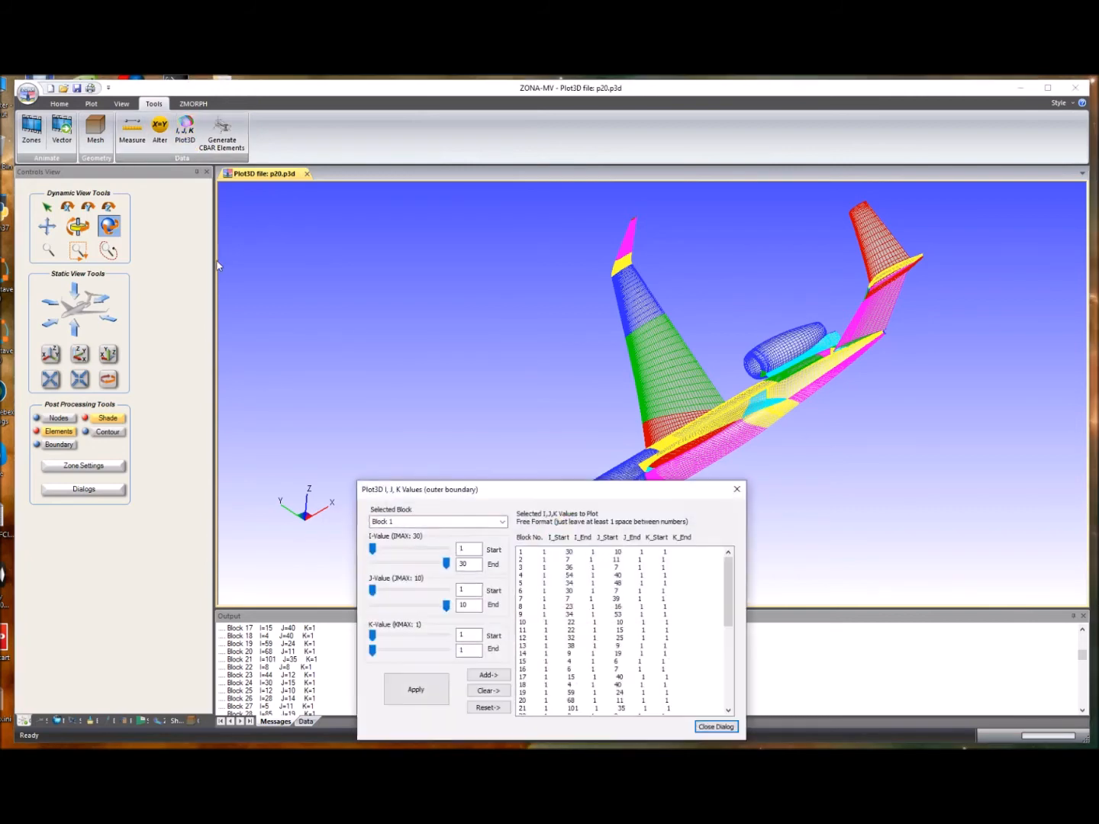
{"action": "left_click_drag", "start_coordinate": [521, 485], "coordinate": [235, 243]}
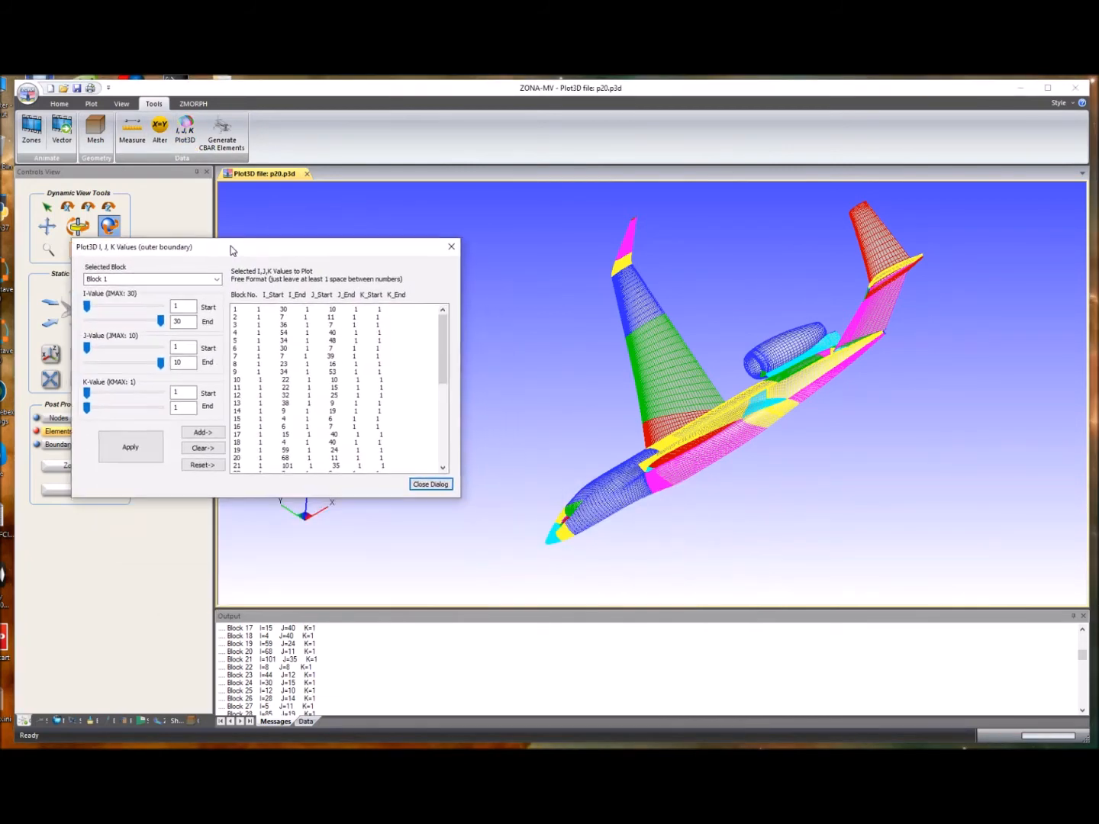
{"action": "scroll", "coordinate": [436, 355], "scroll_direction": "down", "scroll_amount": 8}
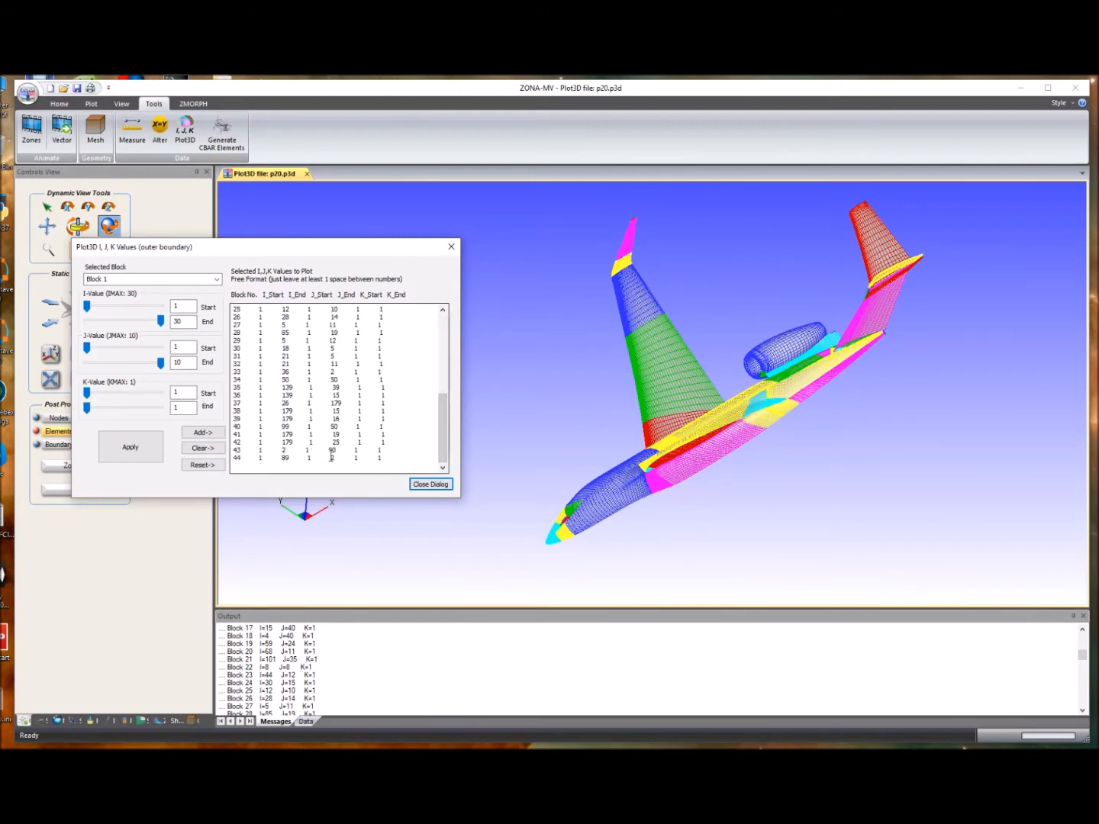
{"action": "scroll", "coordinate": [374, 457], "scroll_direction": "up", "scroll_amount": 8}
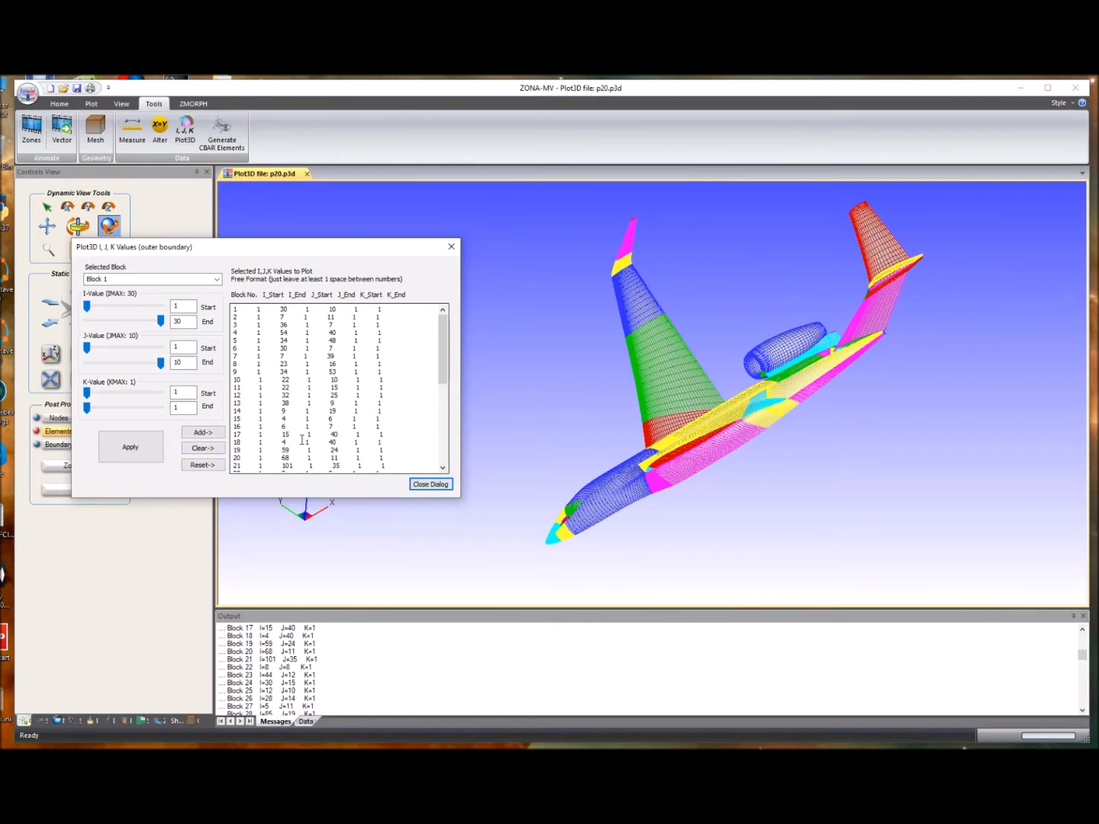
{"action": "left_click", "coordinate": [274, 342]}
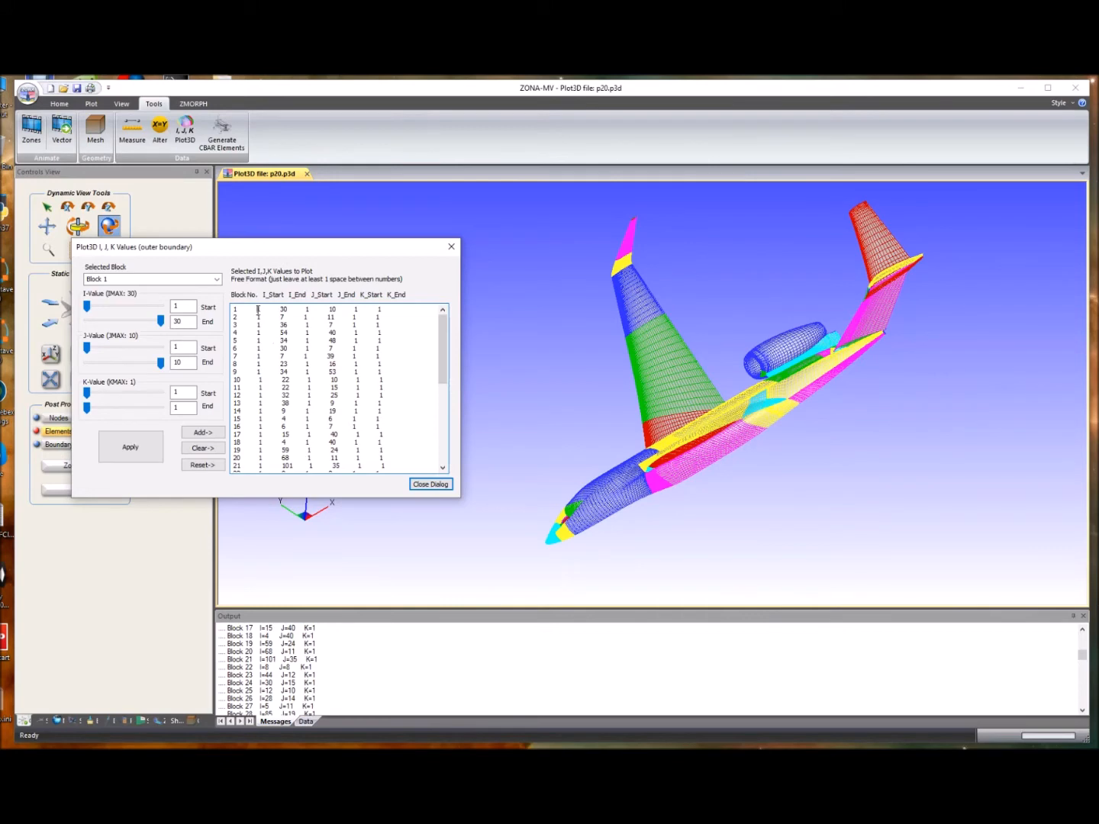
- Review Block 1's listed I, J, K values and select Block 3 to view its ranges
{"action": "double_click", "coordinate": [282, 310]}
{"action": "left_click", "coordinate": [306, 309]}
{"action": "left_click", "coordinate": [213, 280]}
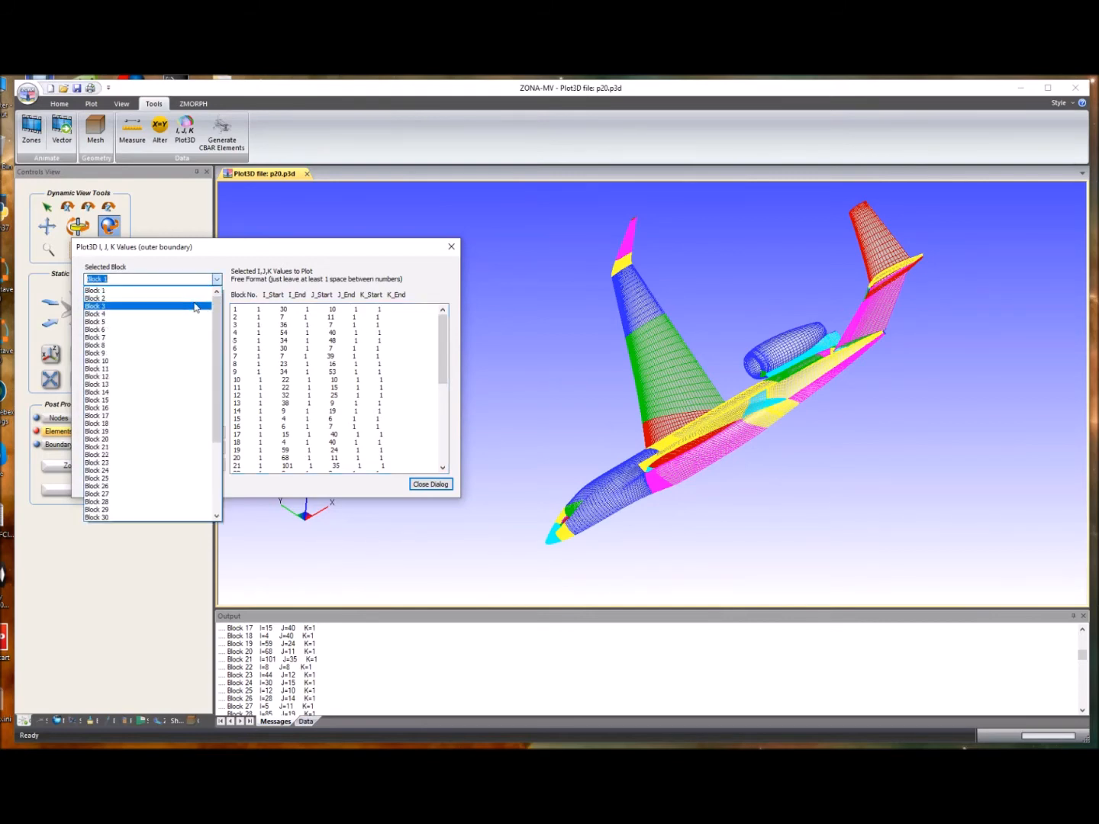
{"action": "left_click", "coordinate": [196, 306]}
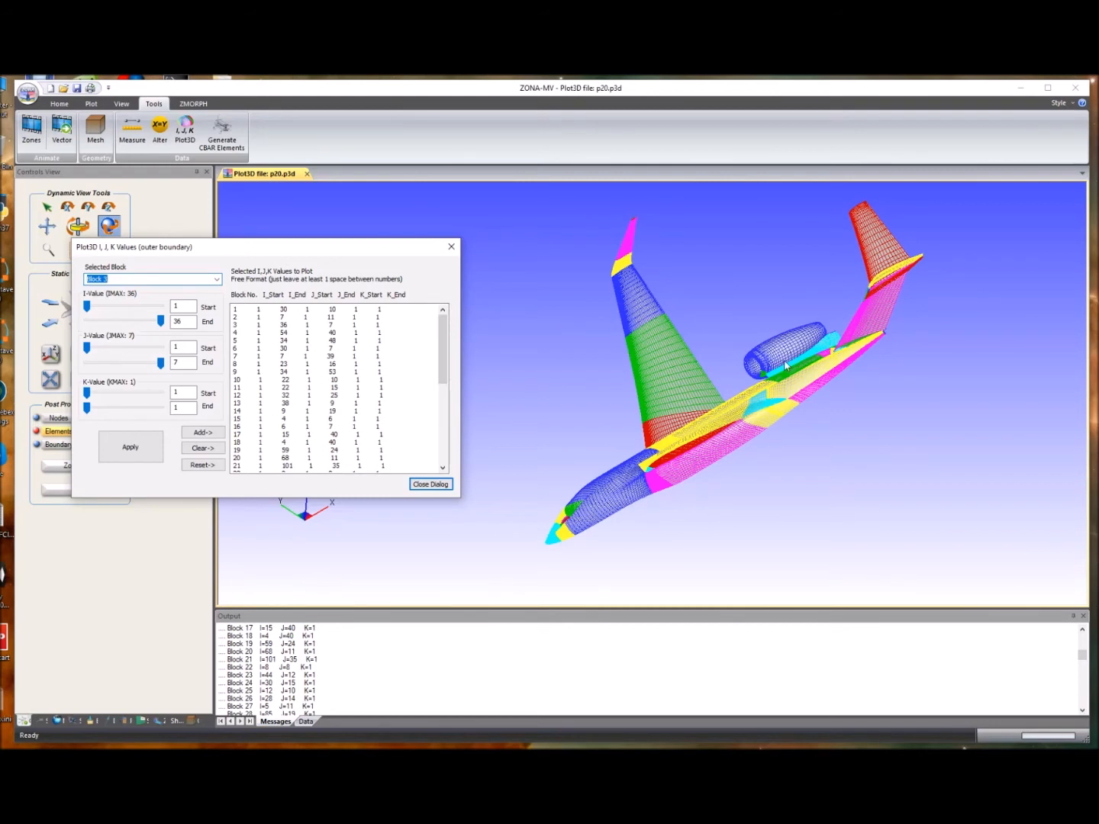
- Clear the list of plotted ranges, add only Block 21 with its full I, J, K ranges, and apply the plot
{"action": "left_click", "coordinate": [214, 450]}
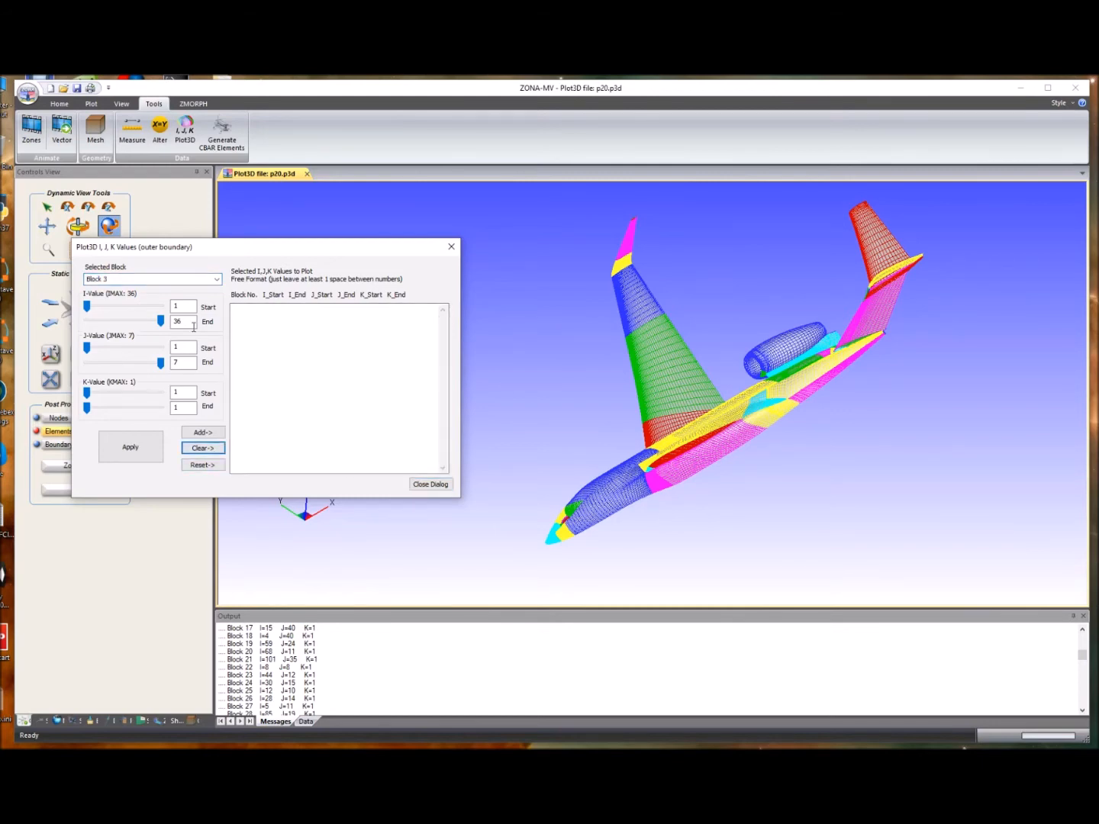
{"action": "left_click", "coordinate": [216, 280]}
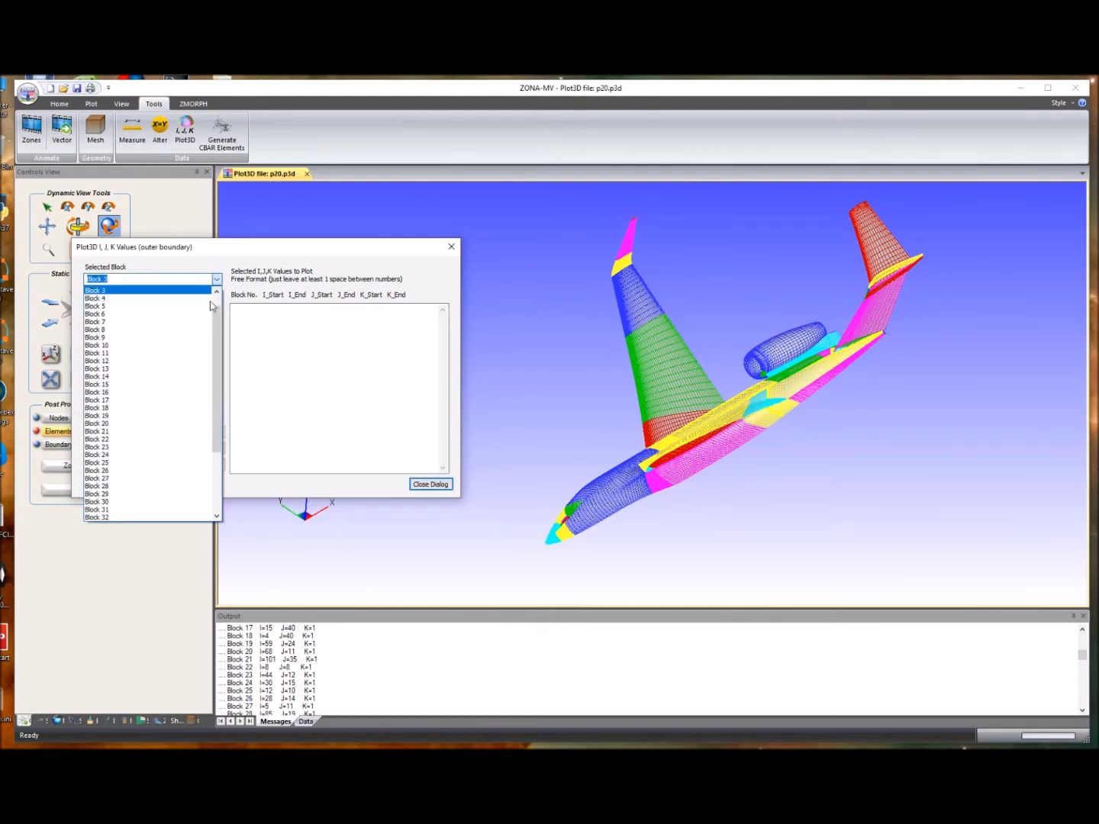
{"action": "left_click", "coordinate": [167, 434]}
{"action": "left_click", "coordinate": [201, 432]}
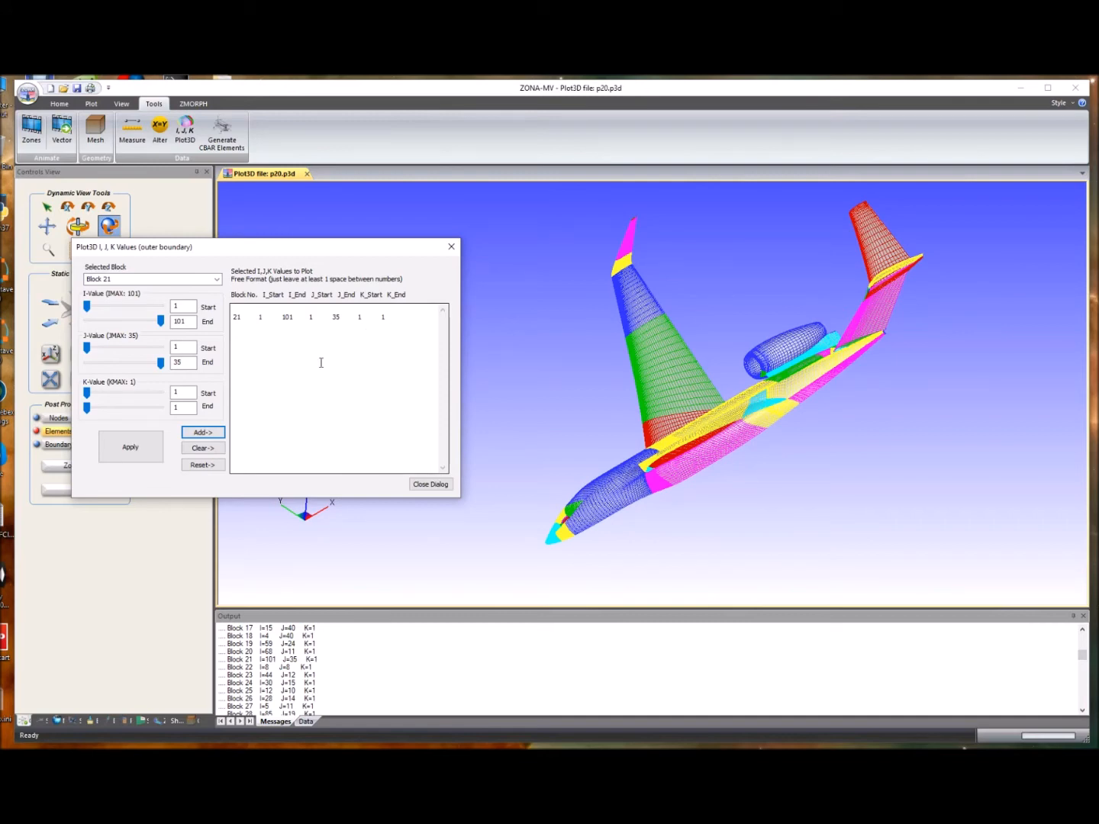
{"action": "left_click", "coordinate": [131, 451]}
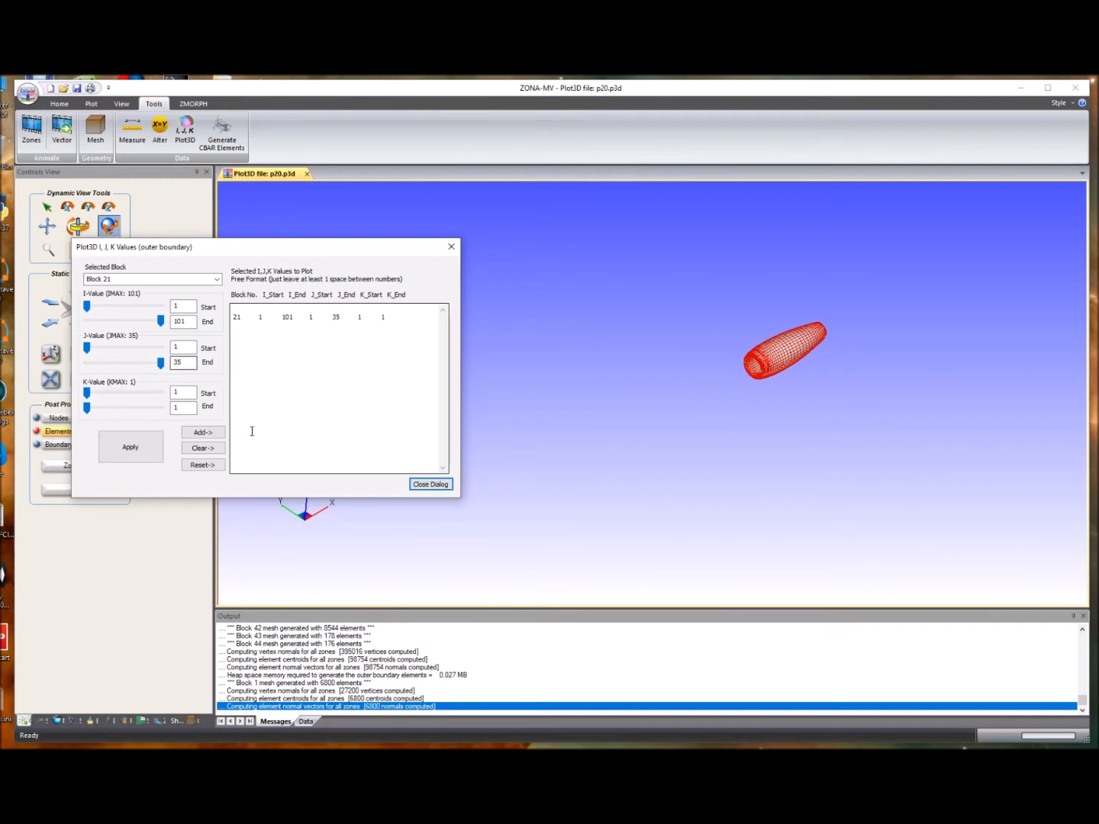
- Replace the list entry with Block 21 limited to a J end value of 20, apply it, and close the dialog to inspect the partial nacelle
{"action": "left_click", "coordinate": [217, 448]}
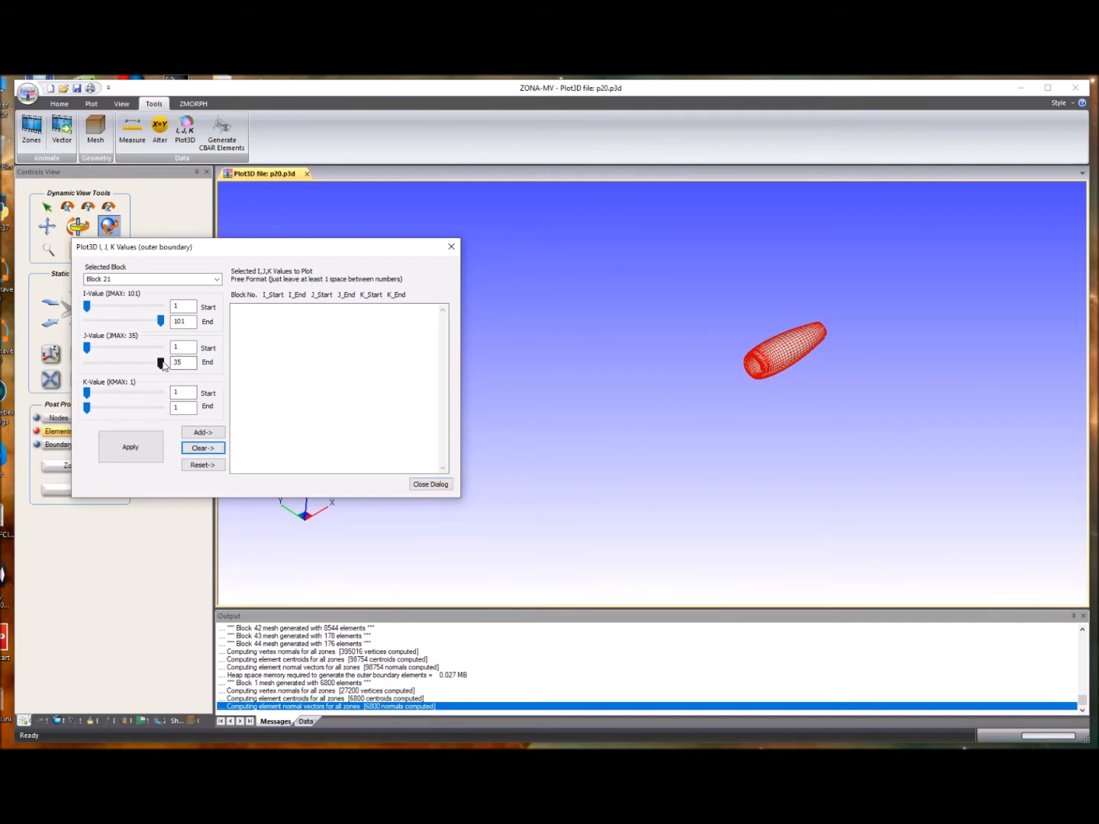
{"action": "left_click_drag", "start_coordinate": [161, 364], "coordinate": [127, 366]}
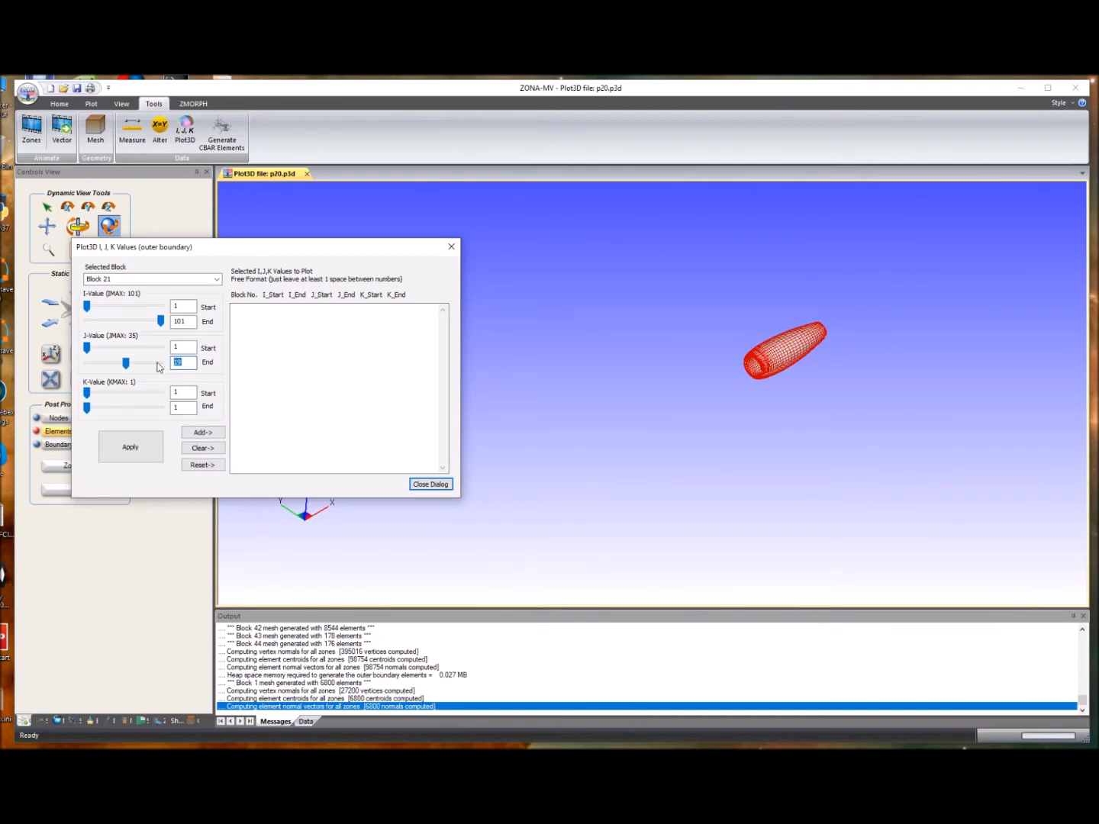
{"action": "type", "text": "20"}
{"action": "left_click", "coordinate": [187, 347]}
{"action": "left_click", "coordinate": [205, 432]}
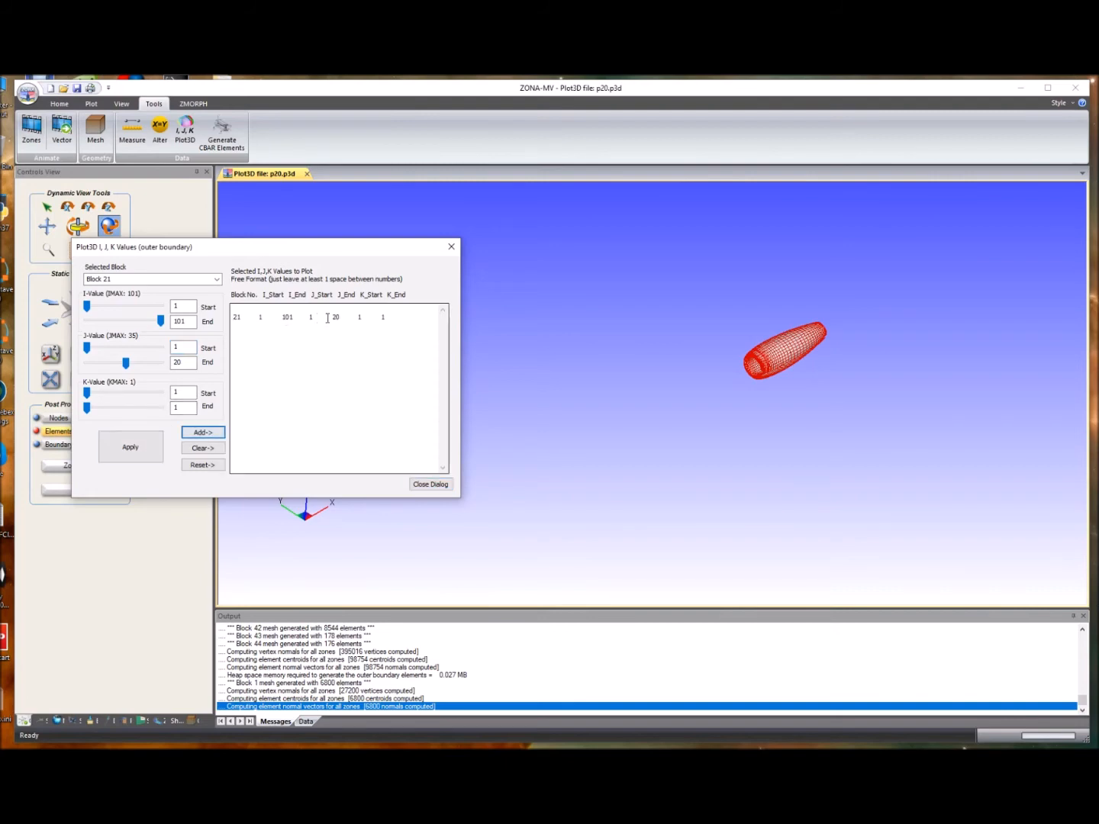
{"action": "left_click", "coordinate": [139, 448]}
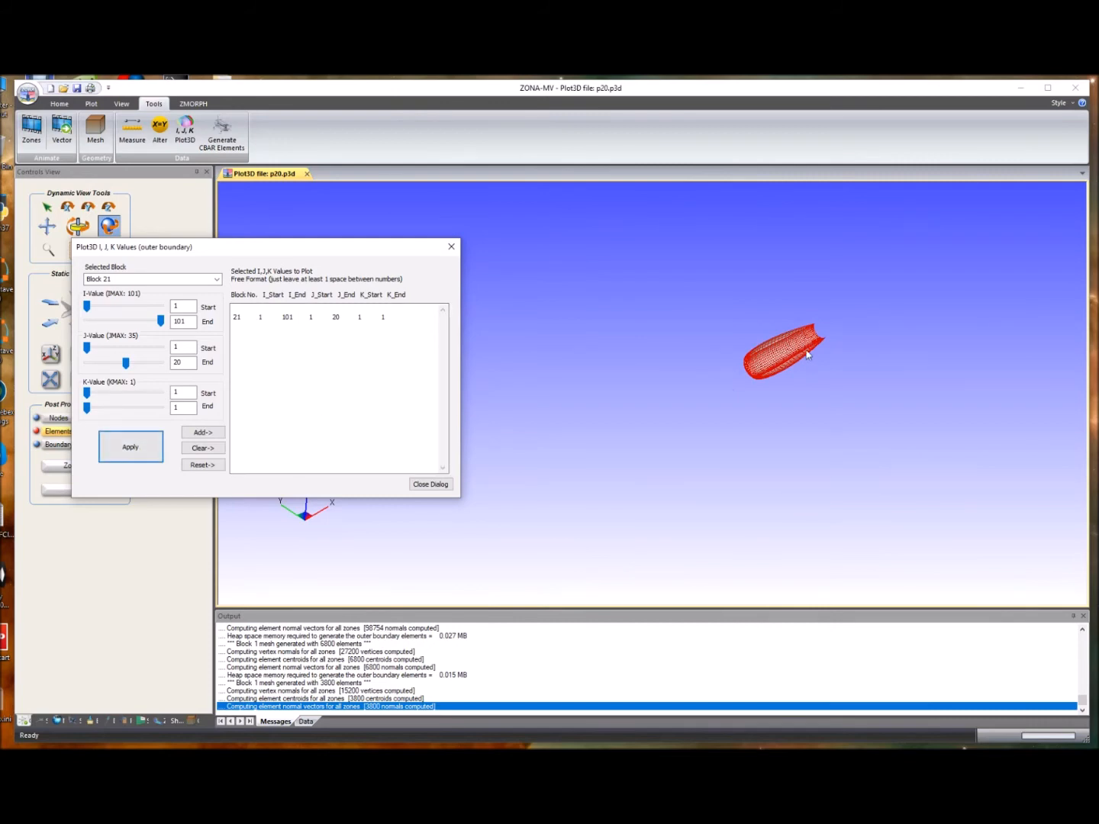
{"action": "left_click", "coordinate": [431, 485]}
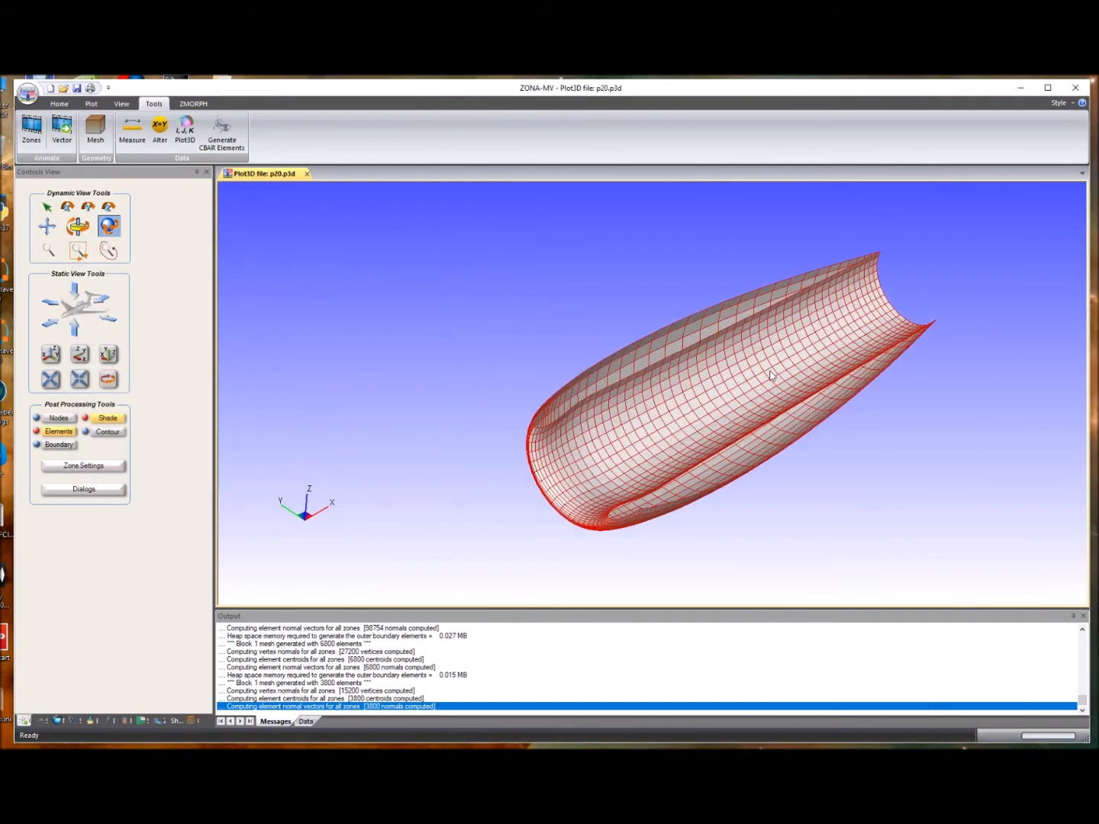
{"action": "scroll", "coordinate": [778, 451], "scroll_direction": "down", "scroll_amount": 2}
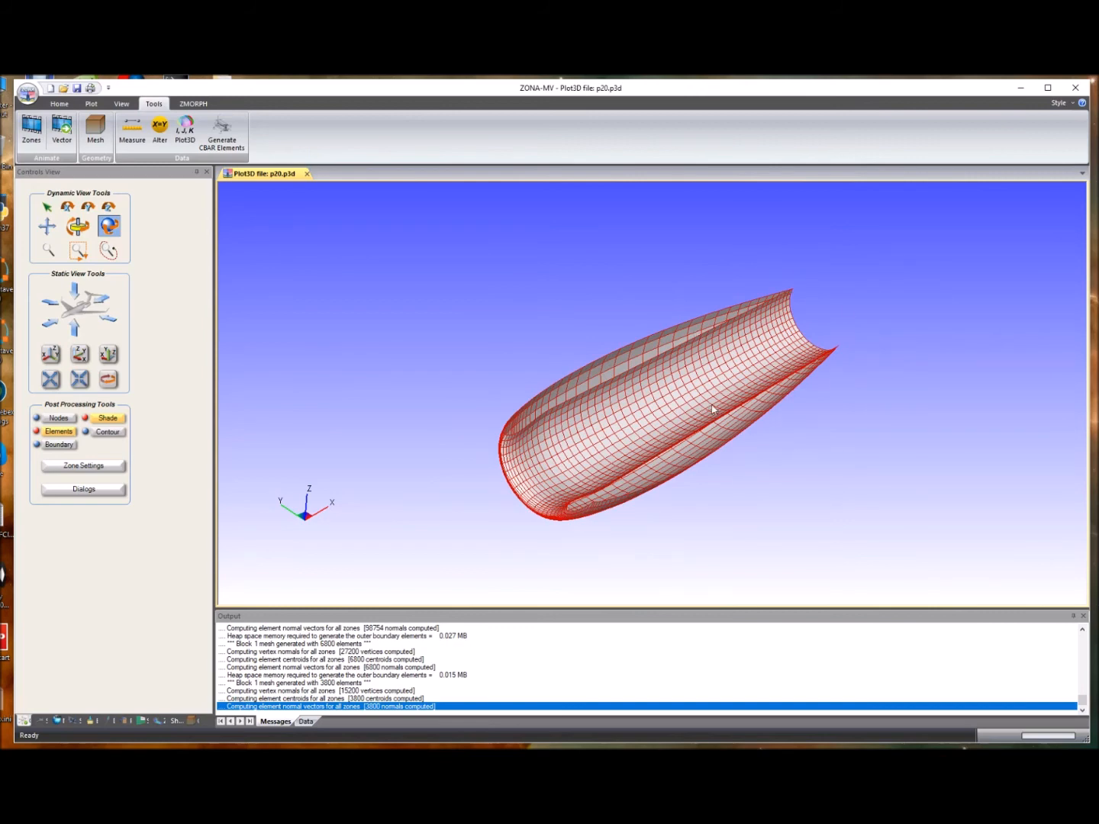
{"action": "scroll", "coordinate": [711, 409], "scroll_direction": "down", "scroll_amount": 2}
{"action": "scroll", "coordinate": [712, 409], "scroll_direction": "up", "scroll_amount": 1}
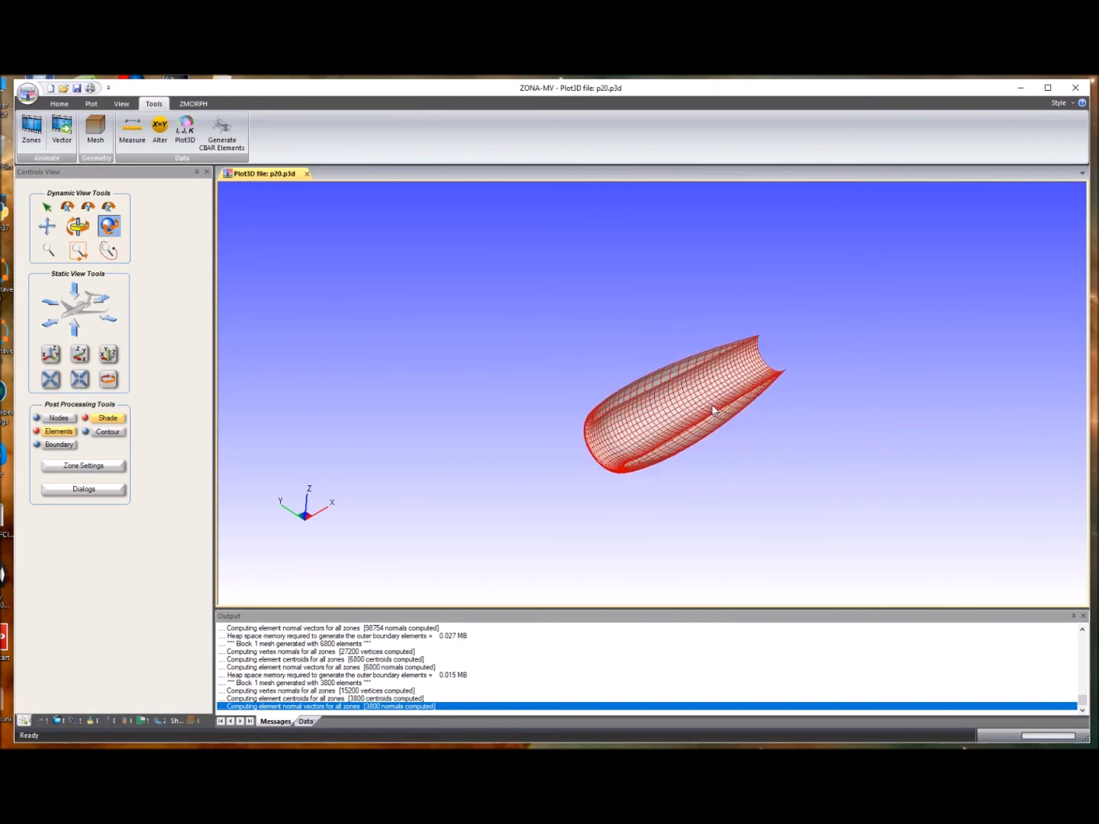
- Reset the Plot3D I, J, K values to list all blocks again, apply them to replot the full aircraft, and close the dialog
{"action": "left_click", "coordinate": [185, 129]}
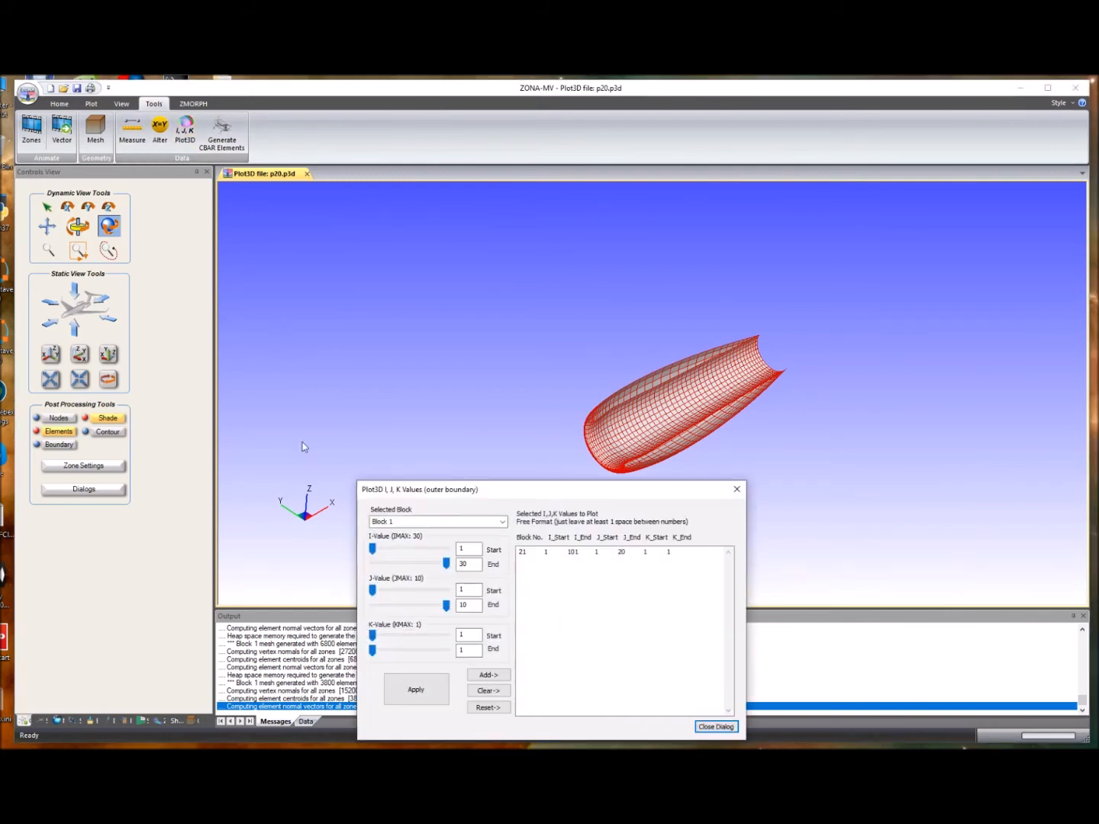
{"action": "left_click", "coordinate": [490, 690]}
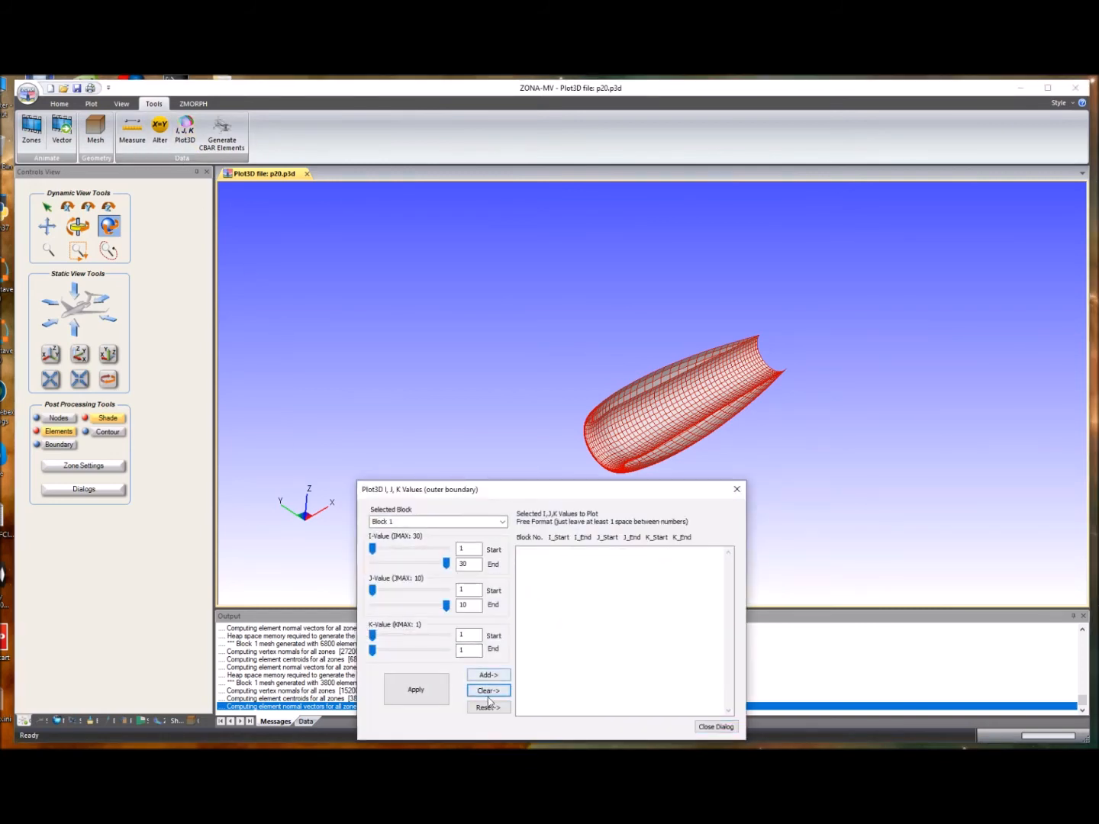
{"action": "left_click", "coordinate": [489, 708]}
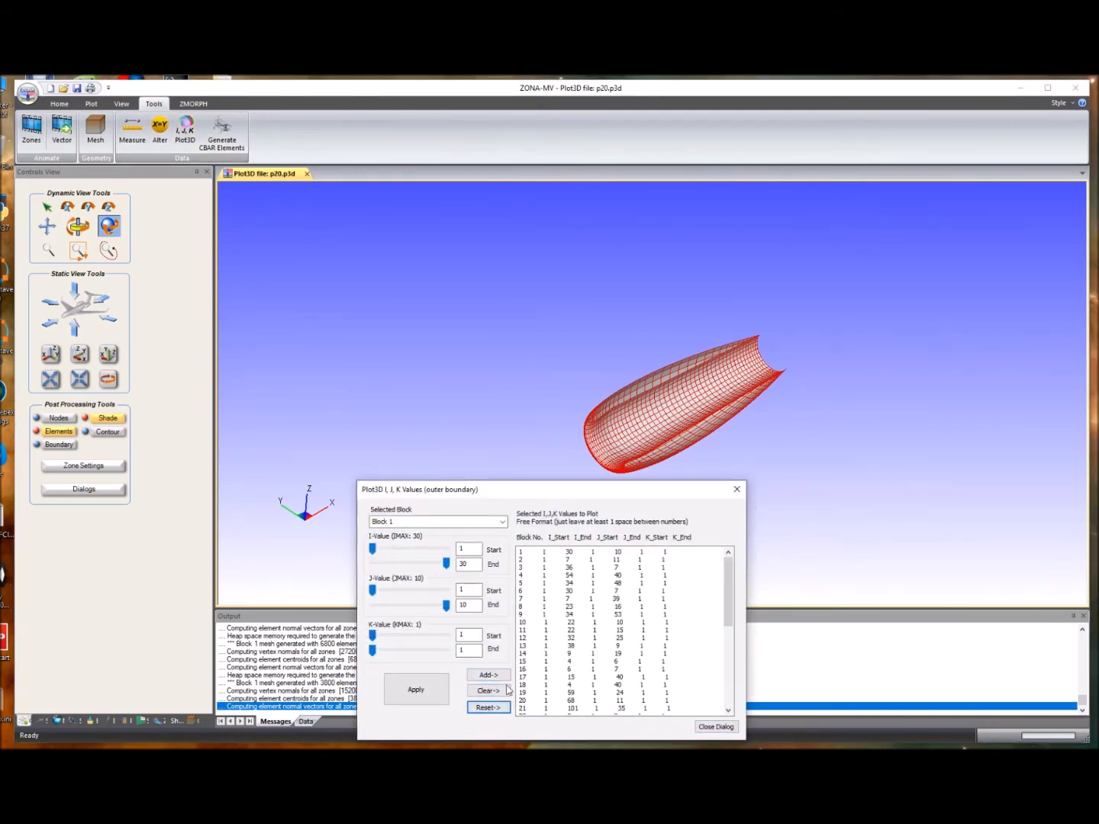
{"action": "left_click", "coordinate": [418, 687]}
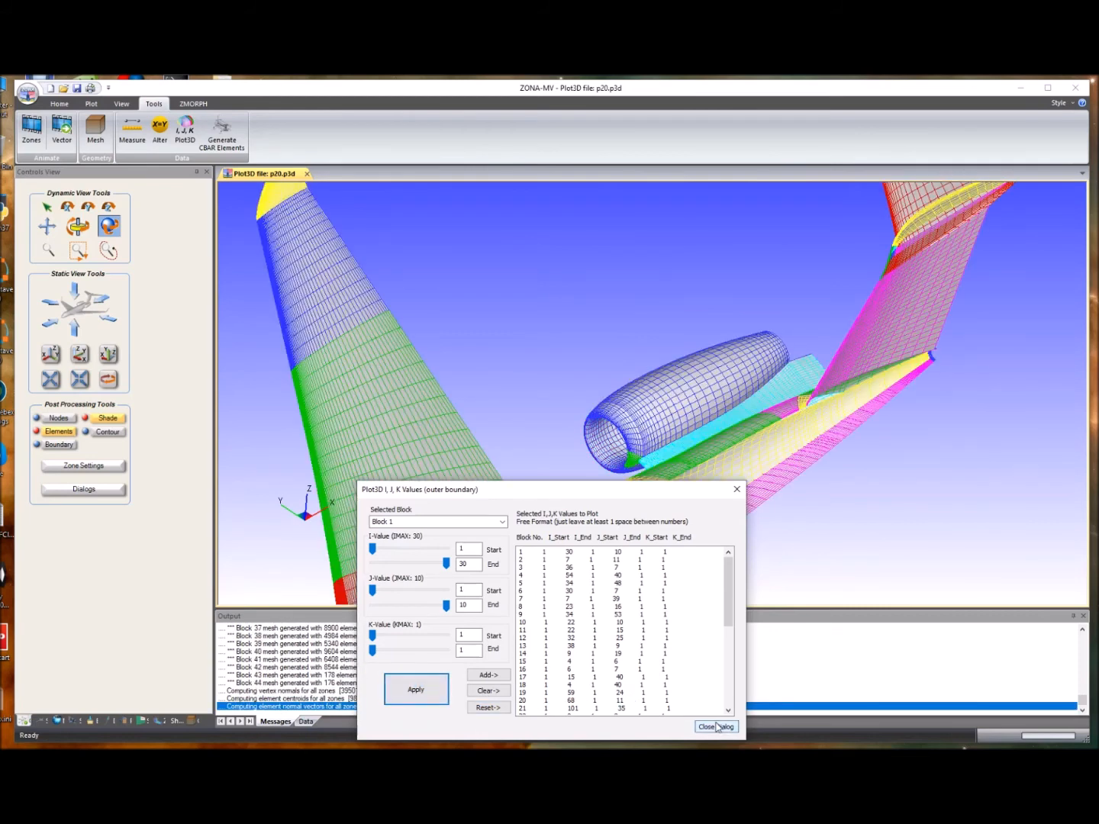
{"action": "left_click", "coordinate": [716, 727]}
{"action": "scroll", "coordinate": [720, 541], "scroll_direction": "down", "scroll_amount": 6}
{"action": "middle_click_drag", "start_coordinate": [720, 541], "coordinate": [723, 462]}
{"action": "scroll", "coordinate": [774, 467], "scroll_direction": "up", "scroll_amount": 1}
{"action": "scroll", "coordinate": [775, 471], "scroll_direction": "up", "scroll_amount": 1}
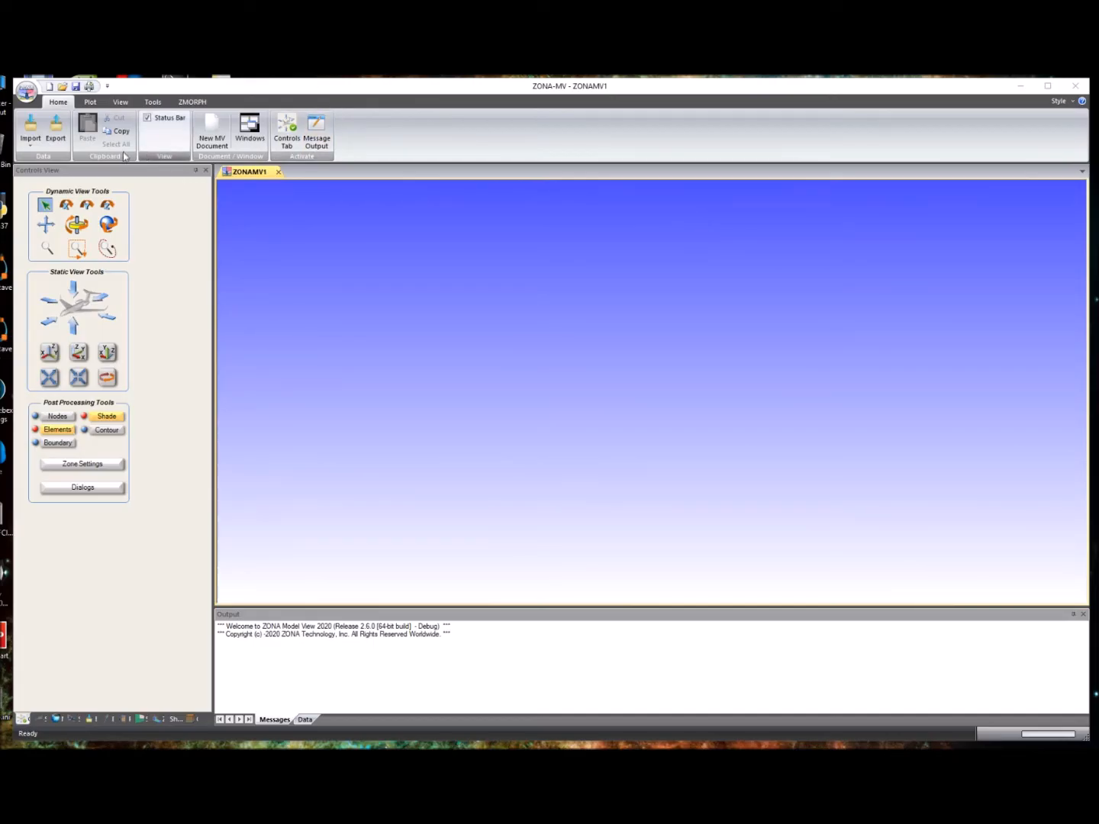
- Start a formatted Plot3D import with double precision and choose wedge.grid from the CFDDatabase folder as the geometry file
{"action": "left_click", "coordinate": [31, 141]}
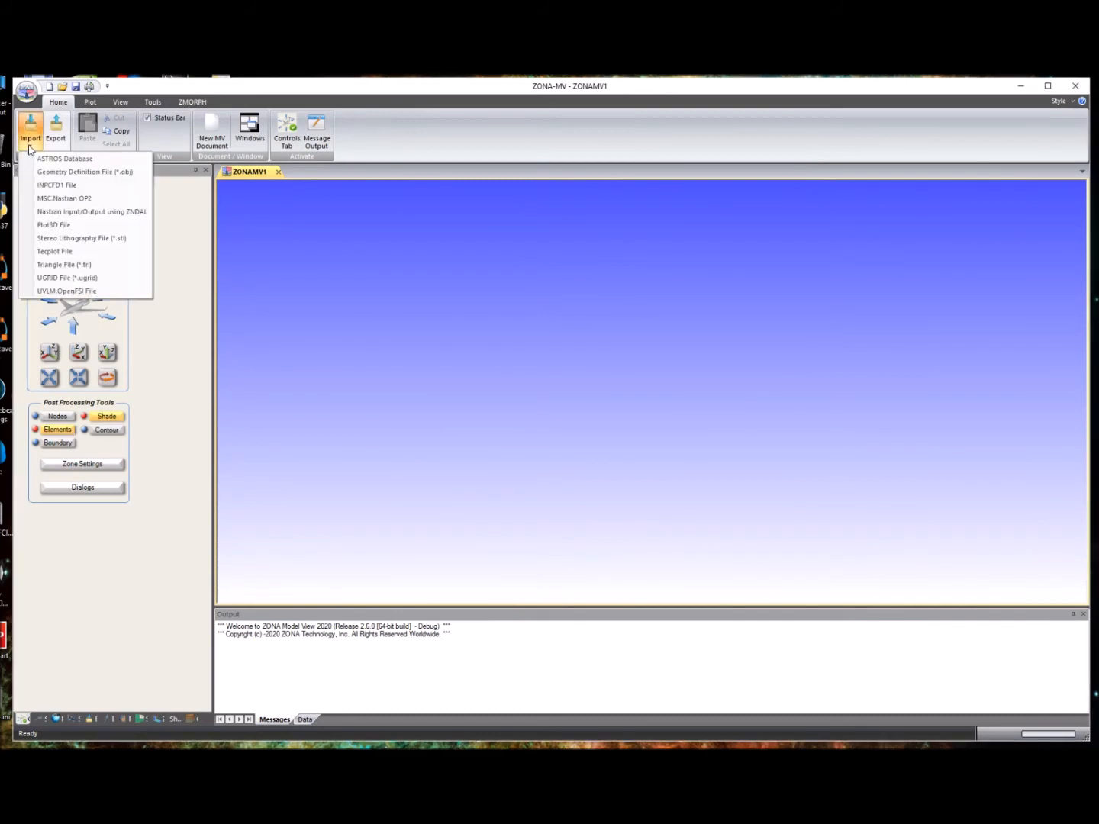
{"action": "left_click", "coordinate": [58, 225]}
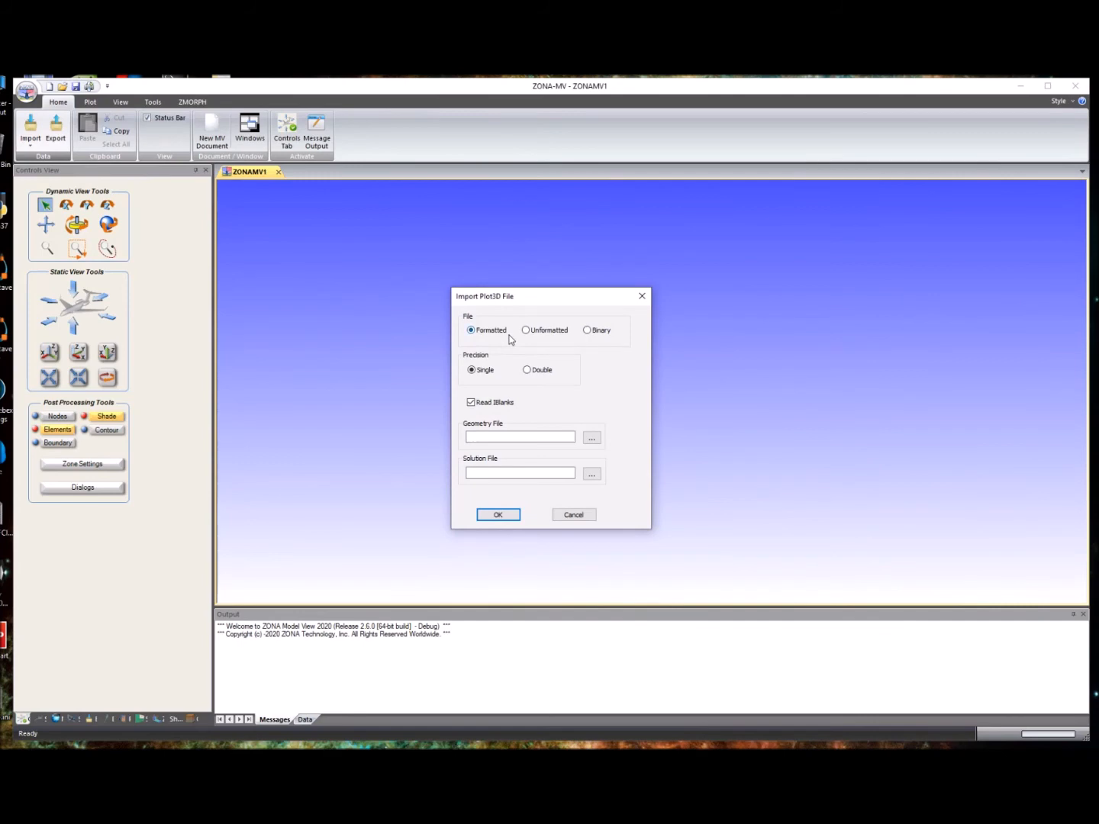
{"action": "left_click", "coordinate": [535, 371]}
{"action": "left_click", "coordinate": [591, 437]}
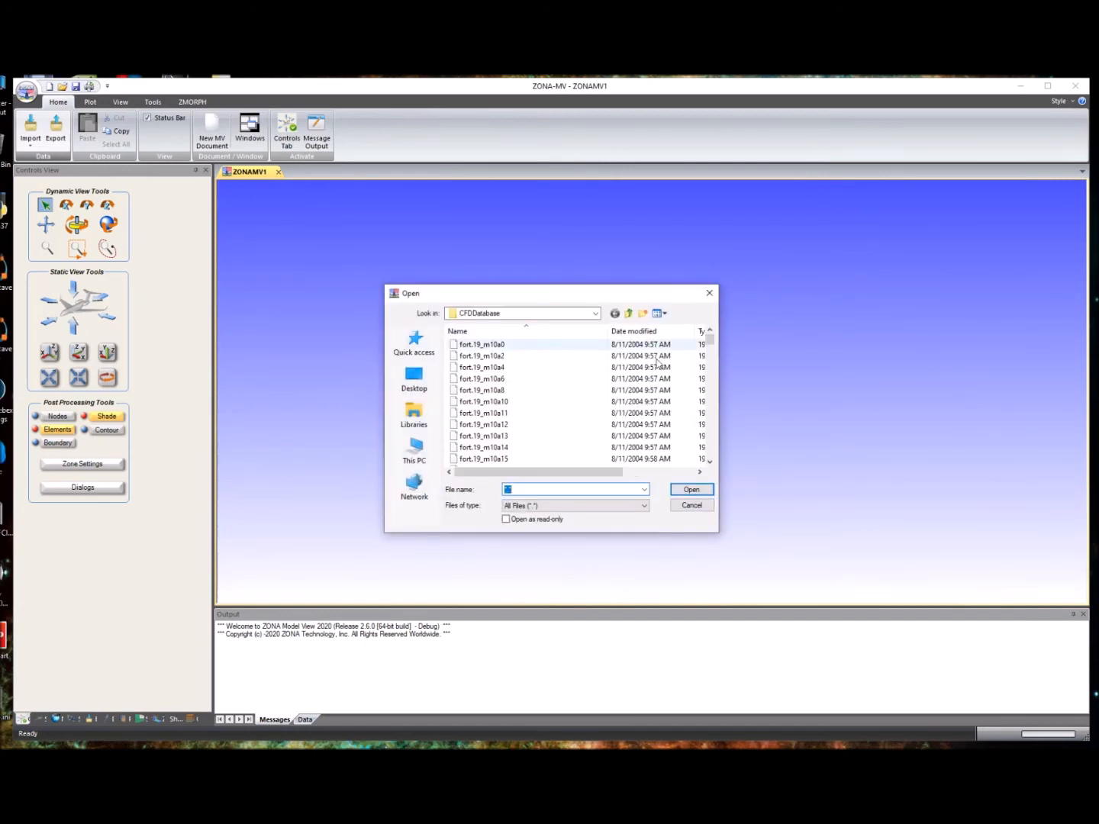
{"action": "left_click_drag", "start_coordinate": [708, 342], "coordinate": [709, 452]}
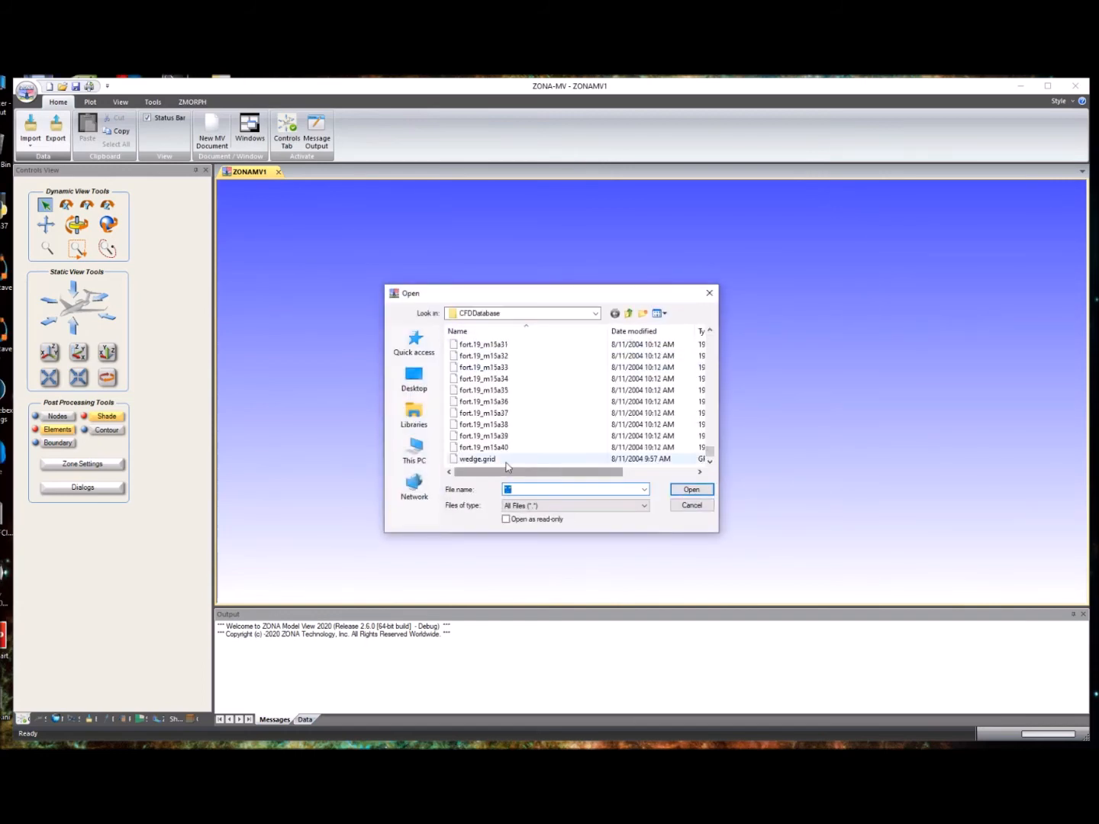
{"action": "double_click", "coordinate": [489, 458]}
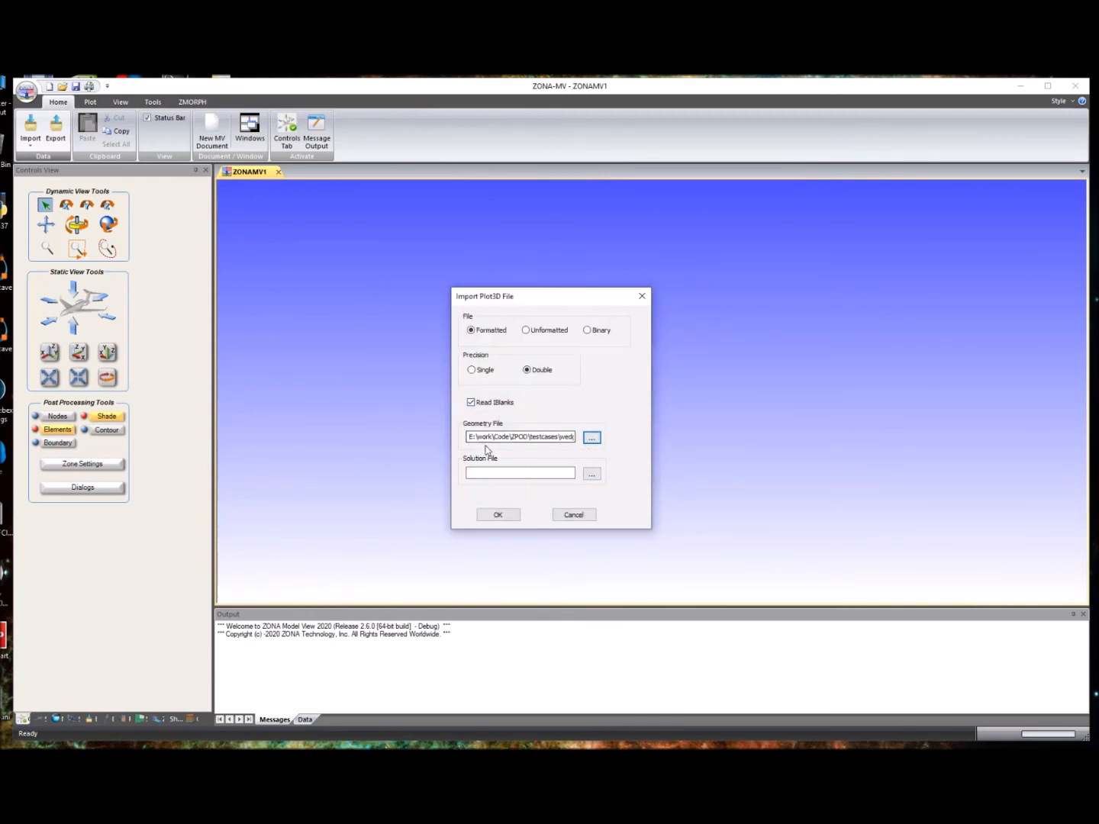
- Choose fort.19_m15a40 as the solution file and import the Plot3D geometry together with its solution
{"action": "left_click", "coordinate": [592, 474]}
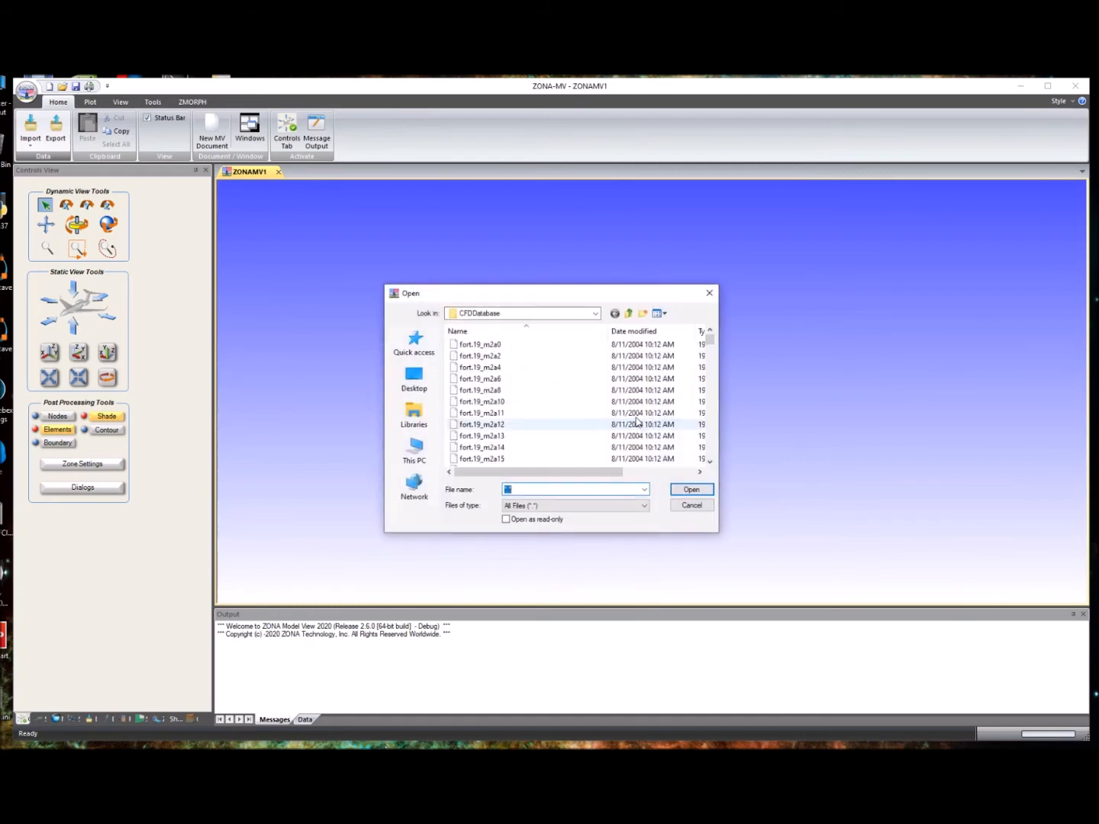
{"action": "left_click_drag", "start_coordinate": [711, 347], "coordinate": [708, 451]}
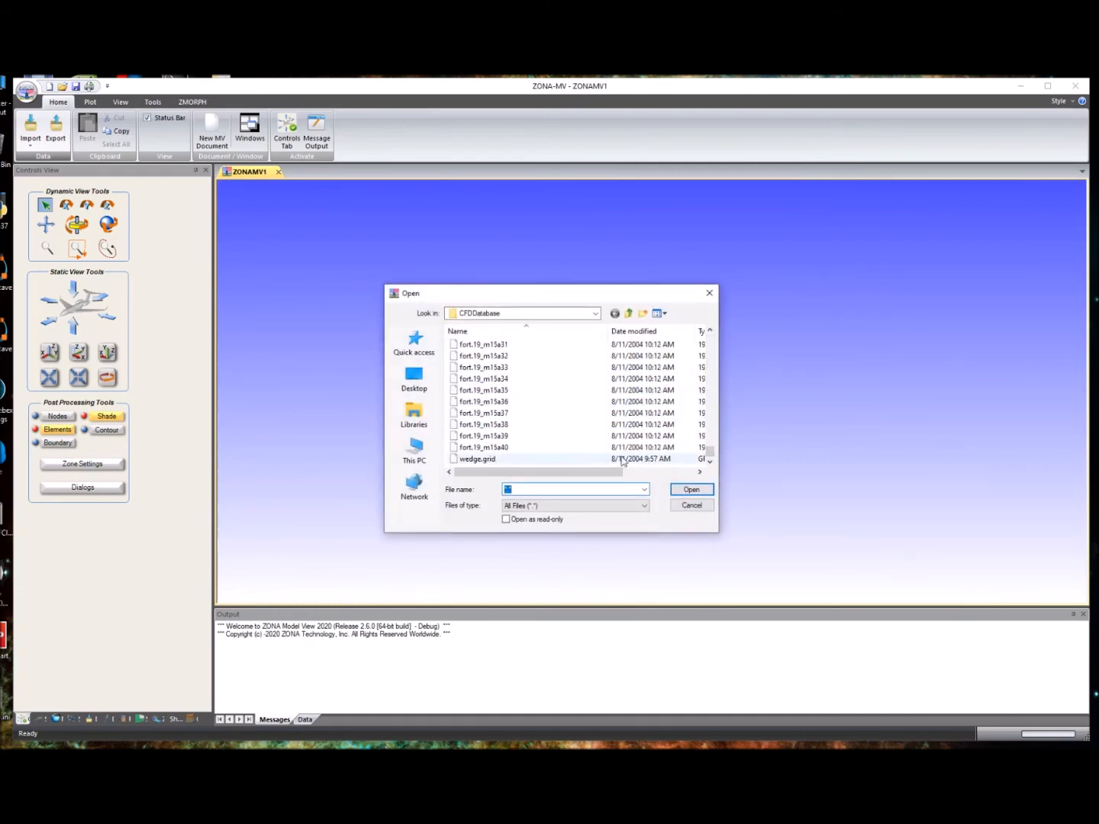
{"action": "left_click", "coordinate": [500, 449]}
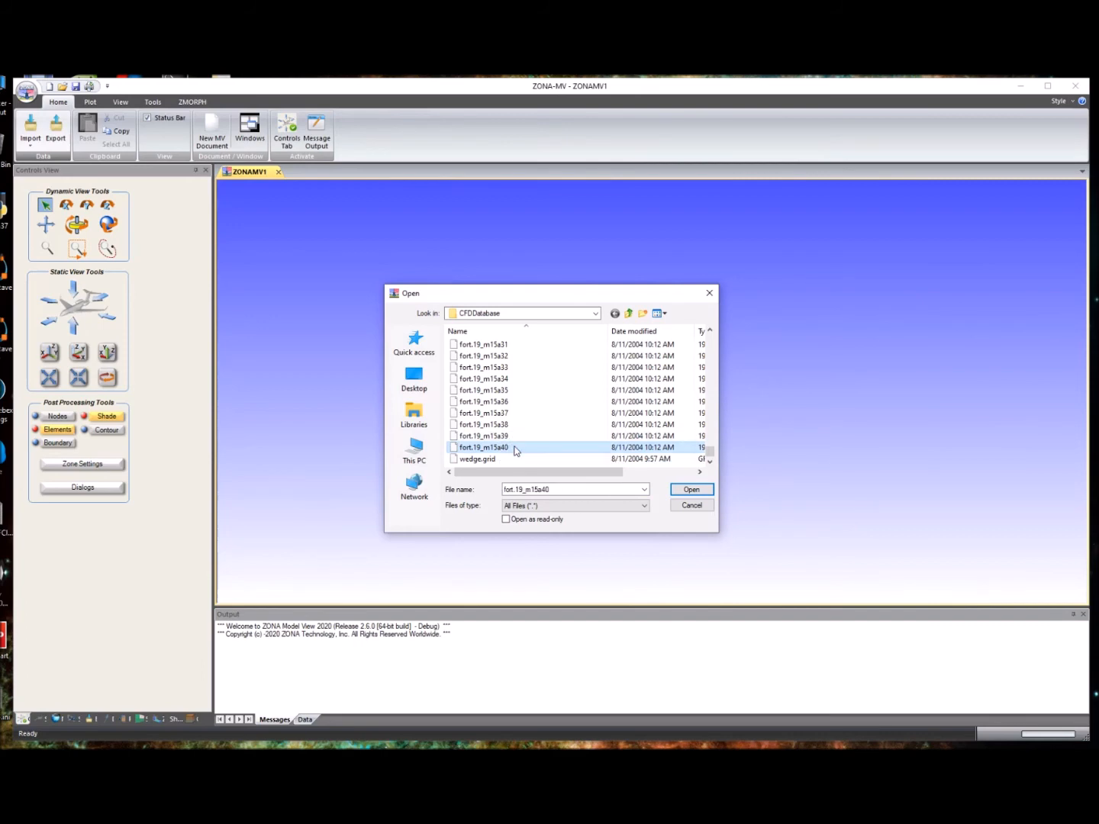
{"action": "left_click", "coordinate": [692, 490]}
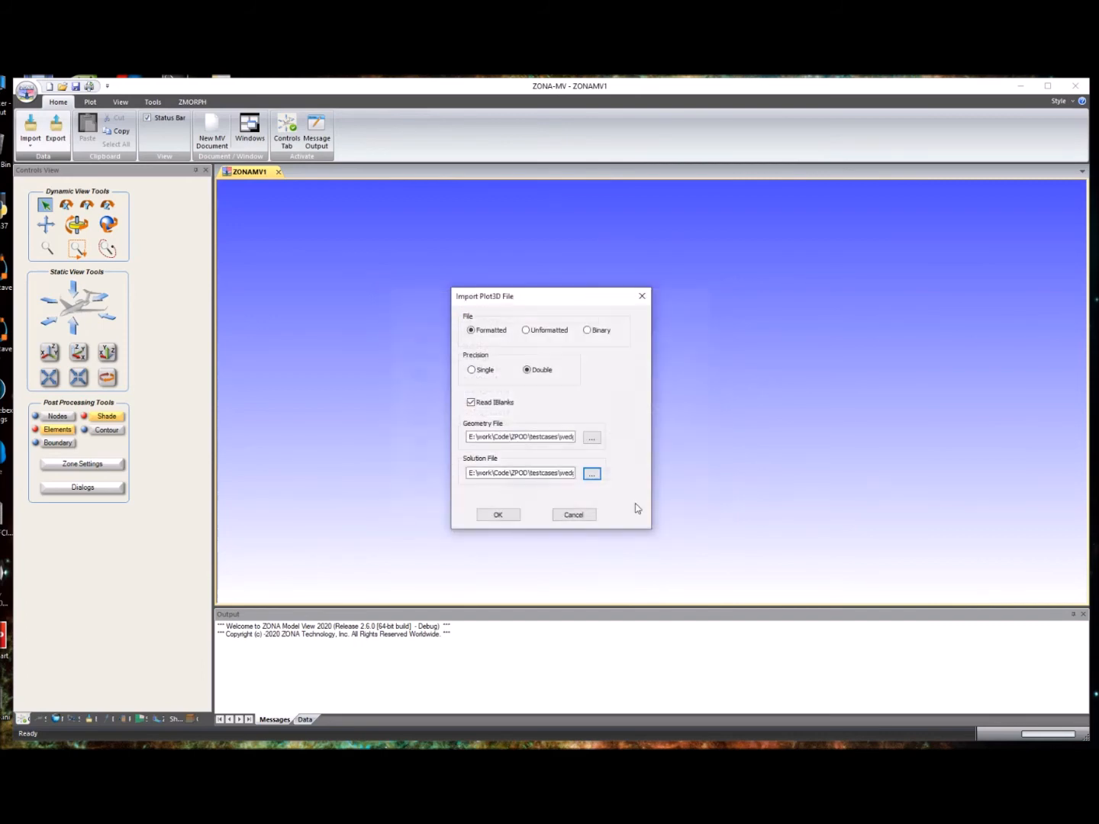
{"action": "left_click", "coordinate": [498, 513]}
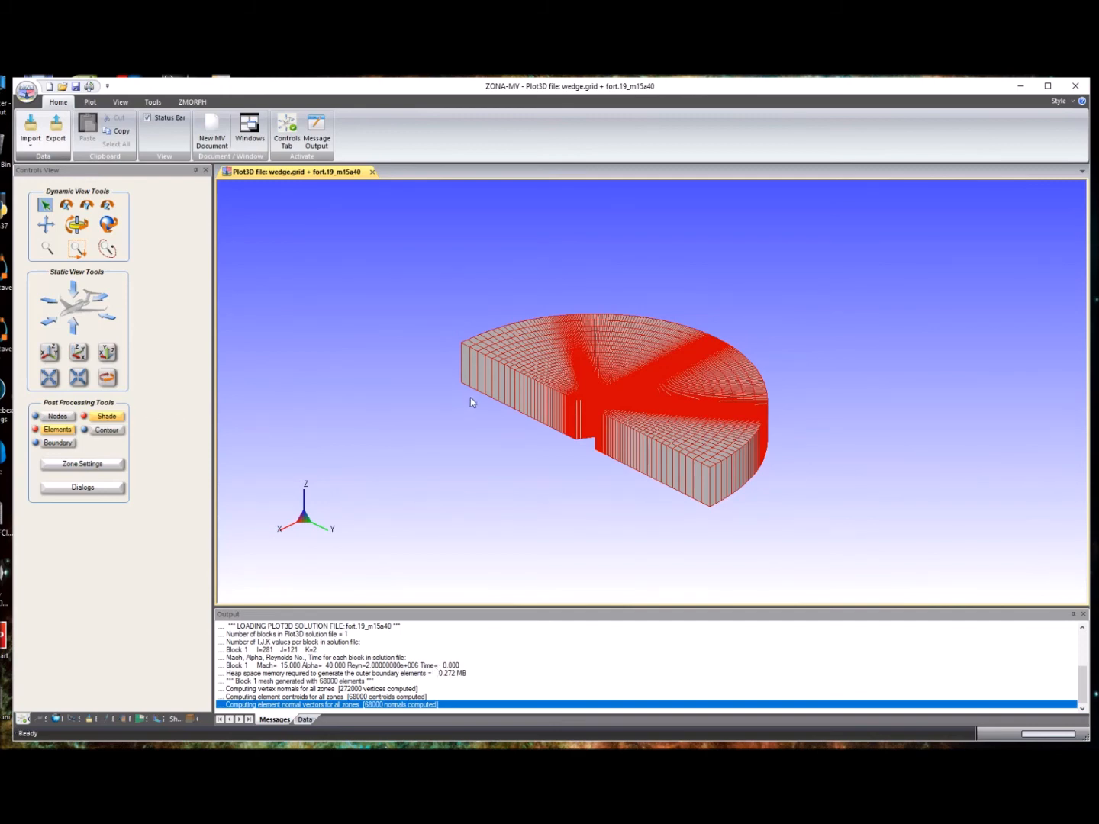
- Display the density contours on the wedge model, hide the element lines, and turn the model to show its notched side
{"action": "left_click", "coordinate": [111, 226]}
{"action": "left_click_drag", "start_coordinate": [535, 363], "coordinate": [499, 369]}
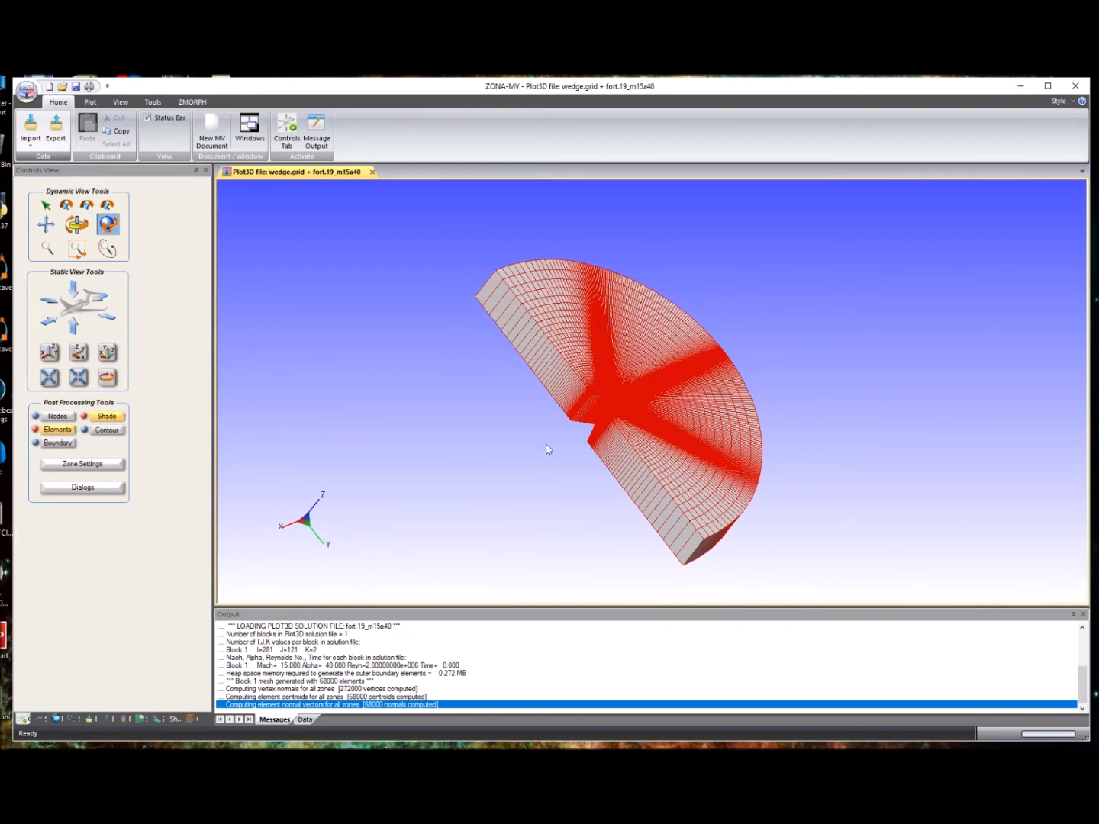
{"action": "left_click", "coordinate": [106, 431]}
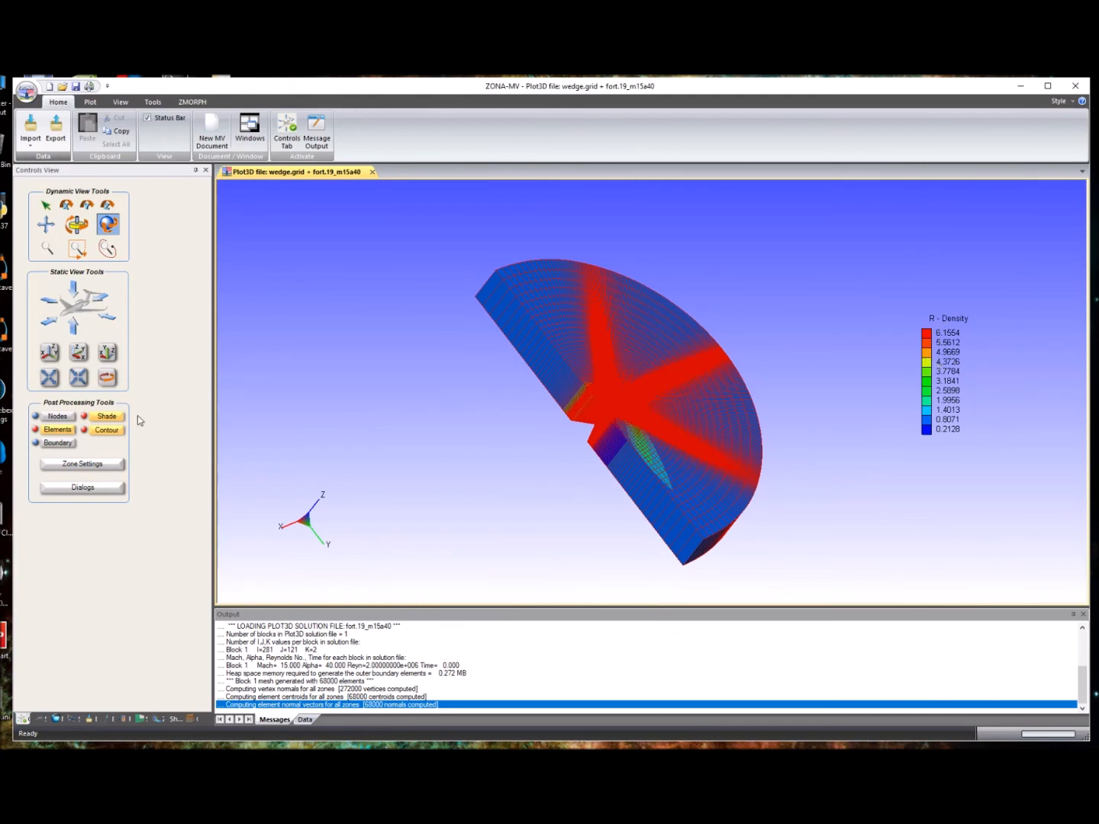
{"action": "left_click", "coordinate": [60, 430]}
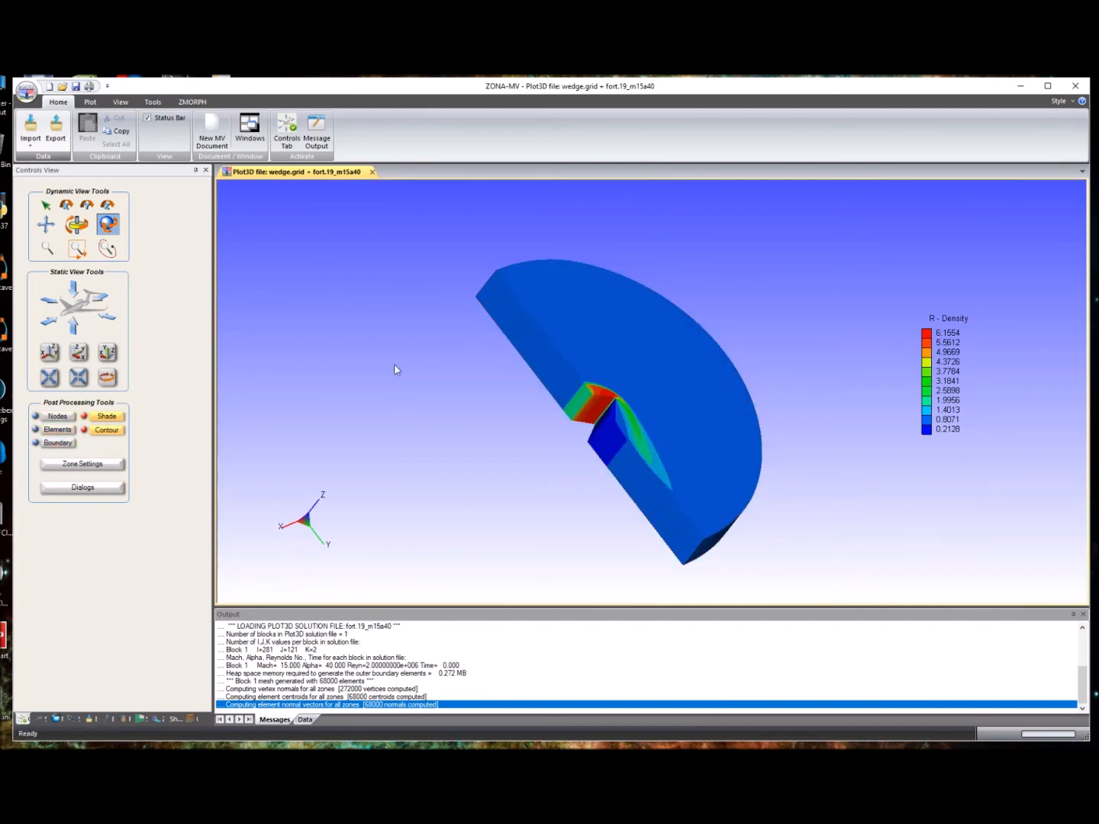
{"action": "mouse_move", "coordinate": [331, 329]}
{"action": "left_mouse_down"}
{"action": "mouse_move", "coordinate": [507, 371]}
{"action": "mouse_move", "coordinate": [554, 346]}
{"action": "mouse_move", "coordinate": [725, 427]}
{"action": "mouse_move", "coordinate": [714, 411]}
{"action": "mouse_move", "coordinate": [826, 424]}
{"action": "left_mouse_up"}
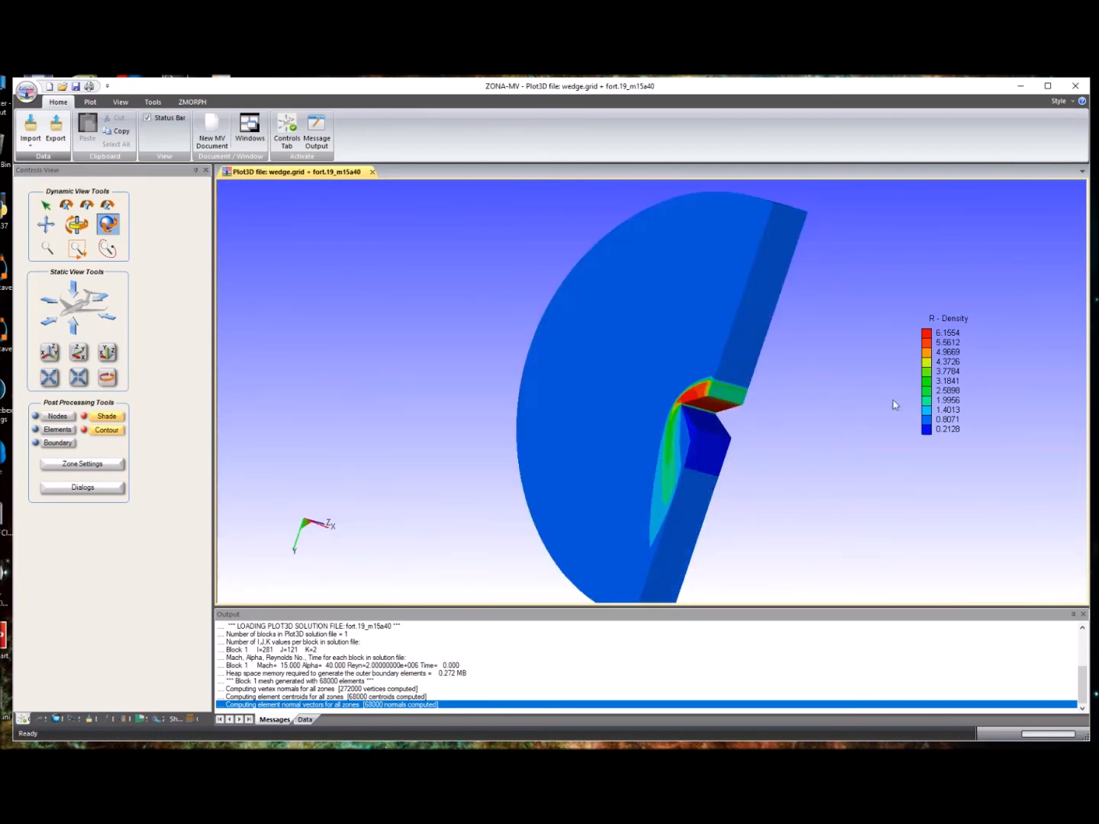
- Open the contour options from the legend, move the dialog beside the notch, and set the number of levels to 31
{"action": "double_click", "coordinate": [946, 365]}
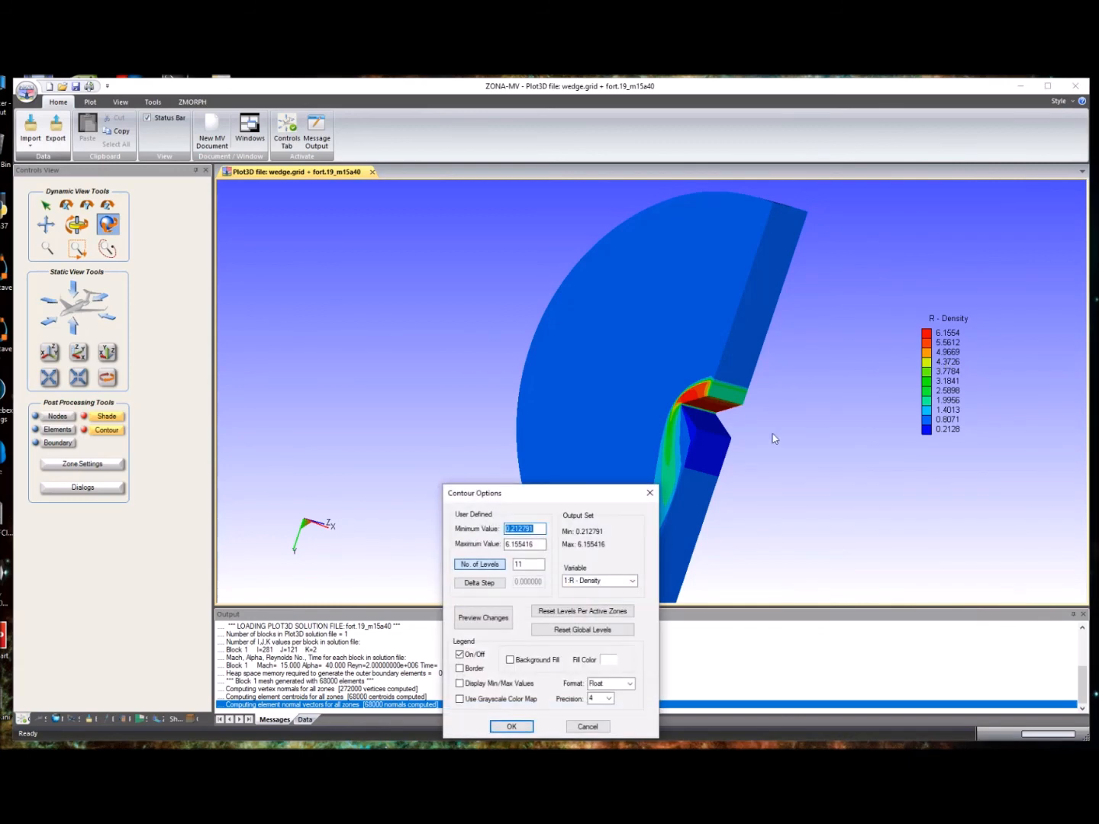
{"action": "left_click_drag", "start_coordinate": [600, 496], "coordinate": [551, 391]}
{"action": "left_click", "coordinate": [469, 451]}
{"action": "double_click", "coordinate": [467, 452]}
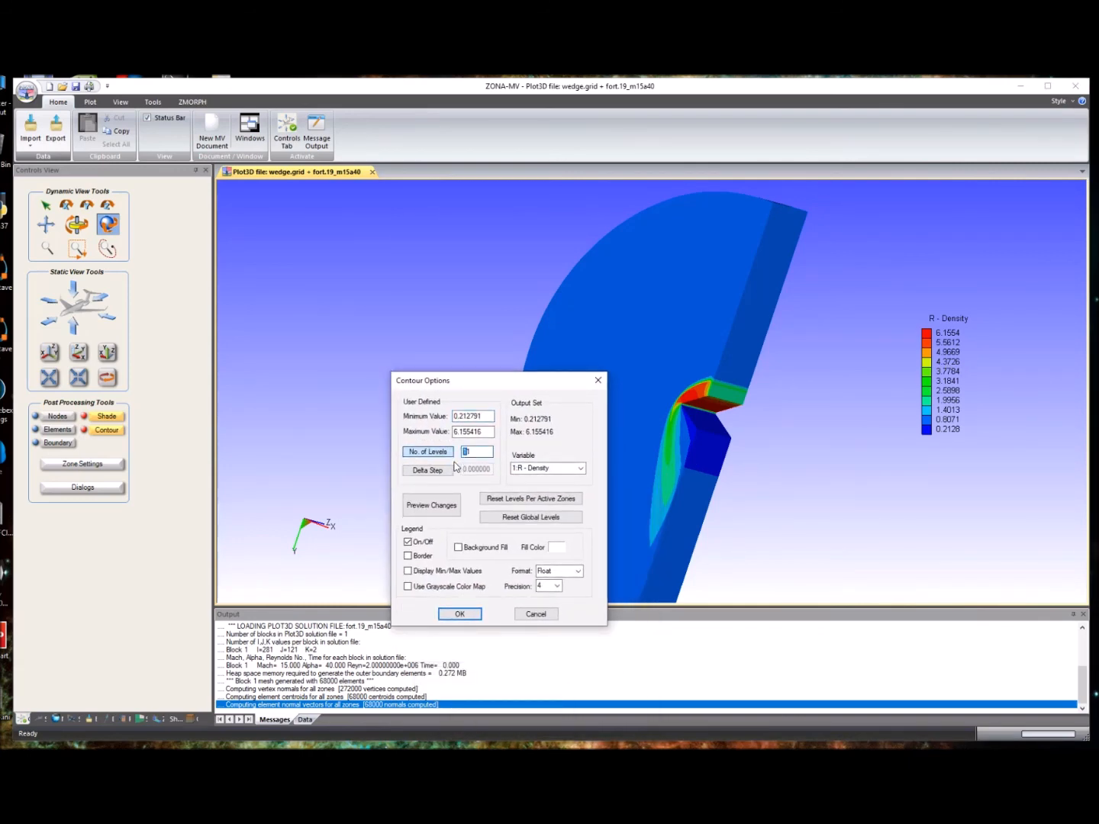
{"action": "type", "text": "31"}
- Change the contour variable to Pressure Coefficient (Cp), preview and accept the change, and inspect the contours around the wedge
{"action": "left_click", "coordinate": [580, 468]}
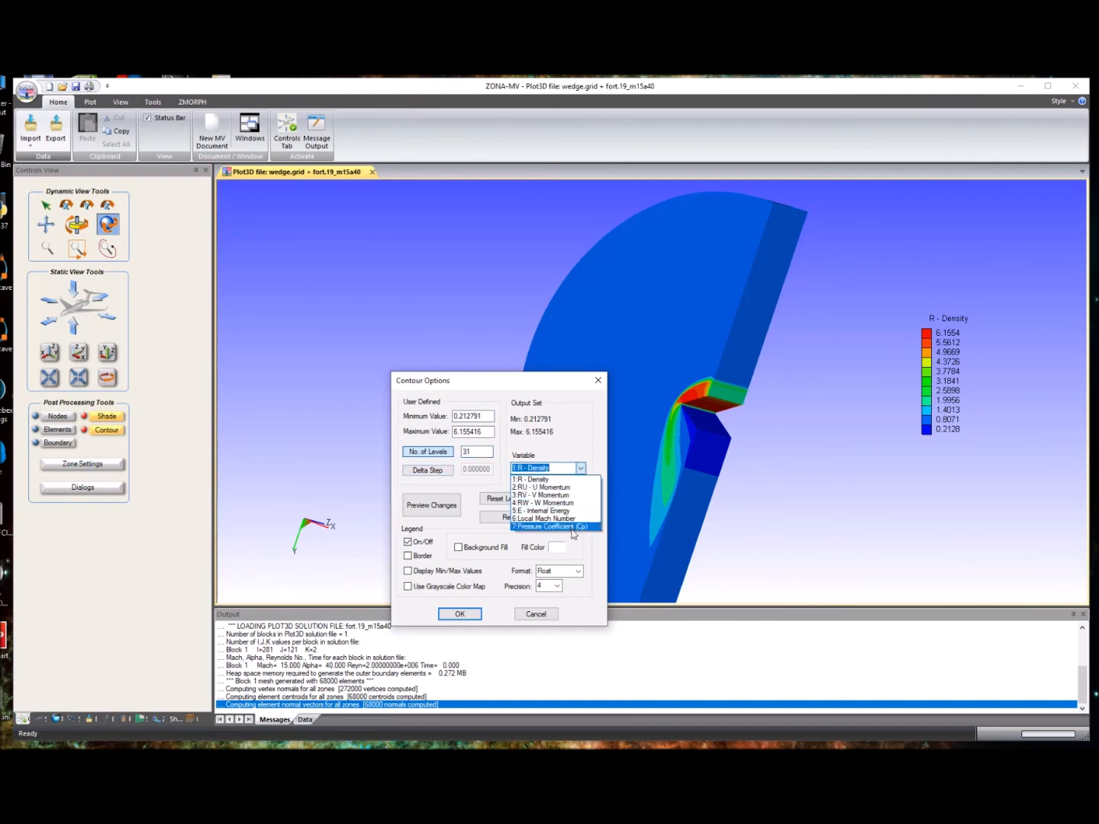
{"action": "left_click", "coordinate": [573, 527]}
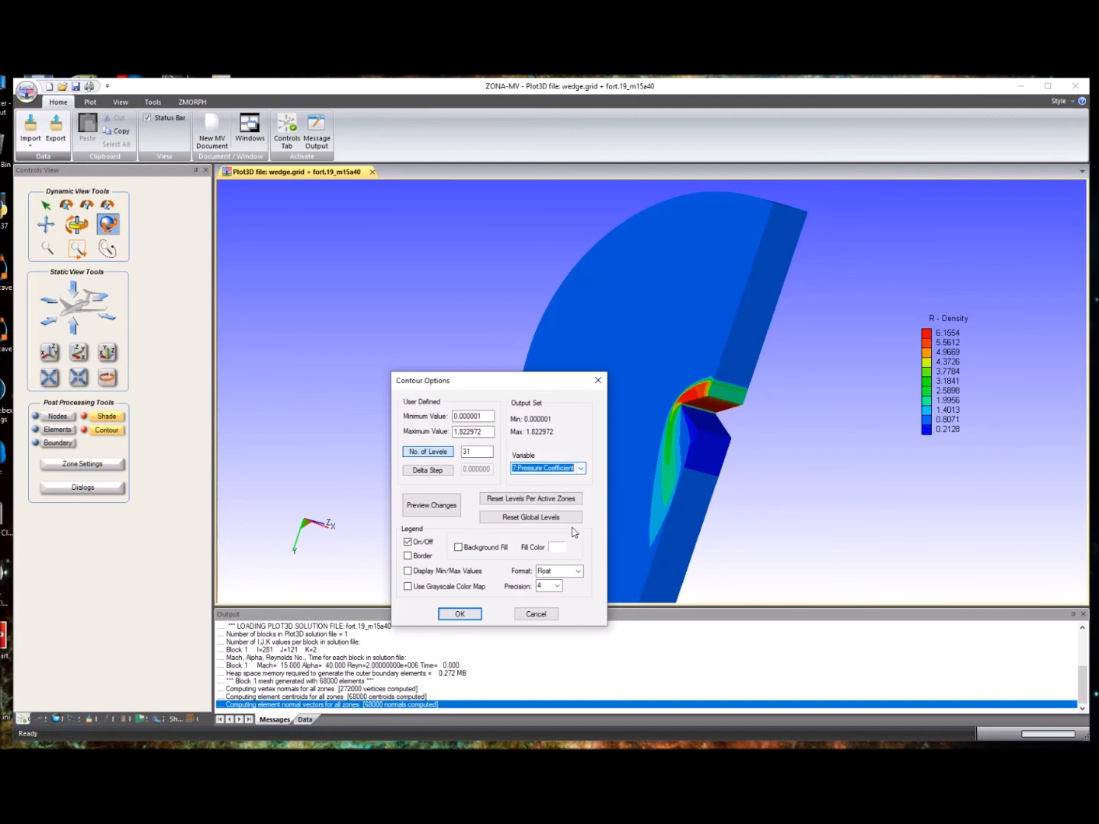
{"action": "left_click", "coordinate": [432, 510]}
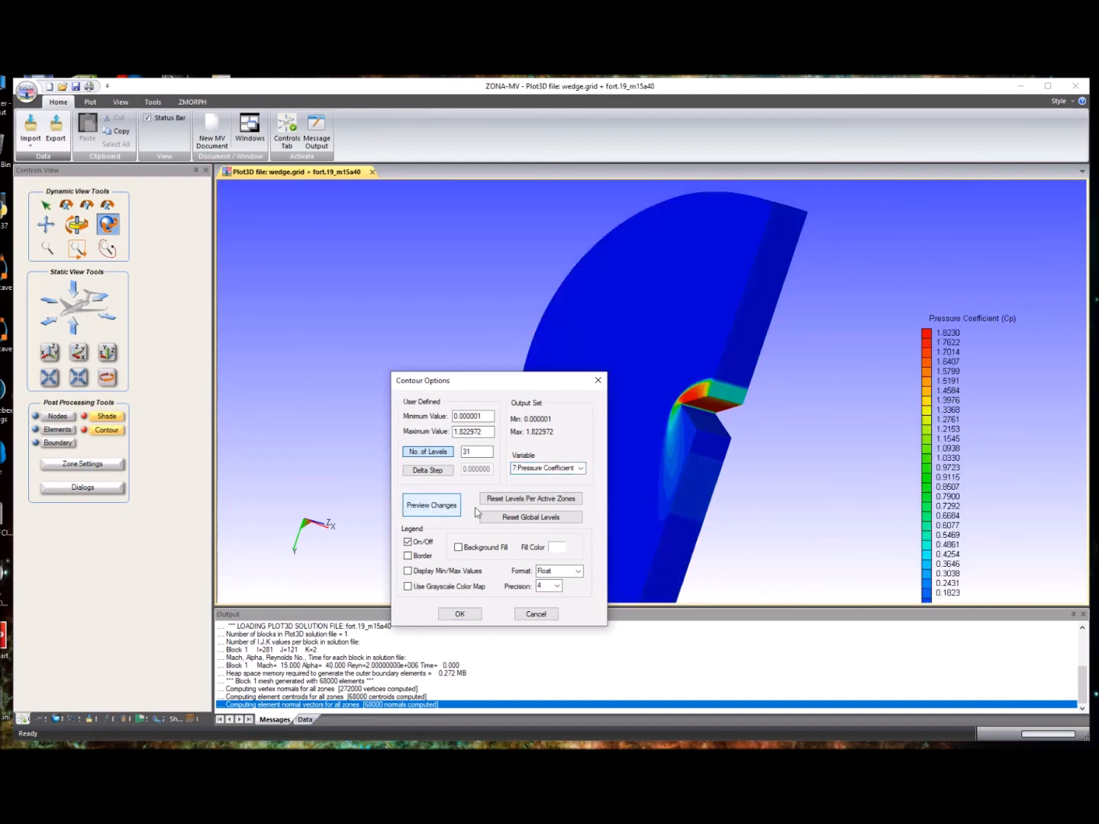
{"action": "left_click", "coordinate": [460, 614]}
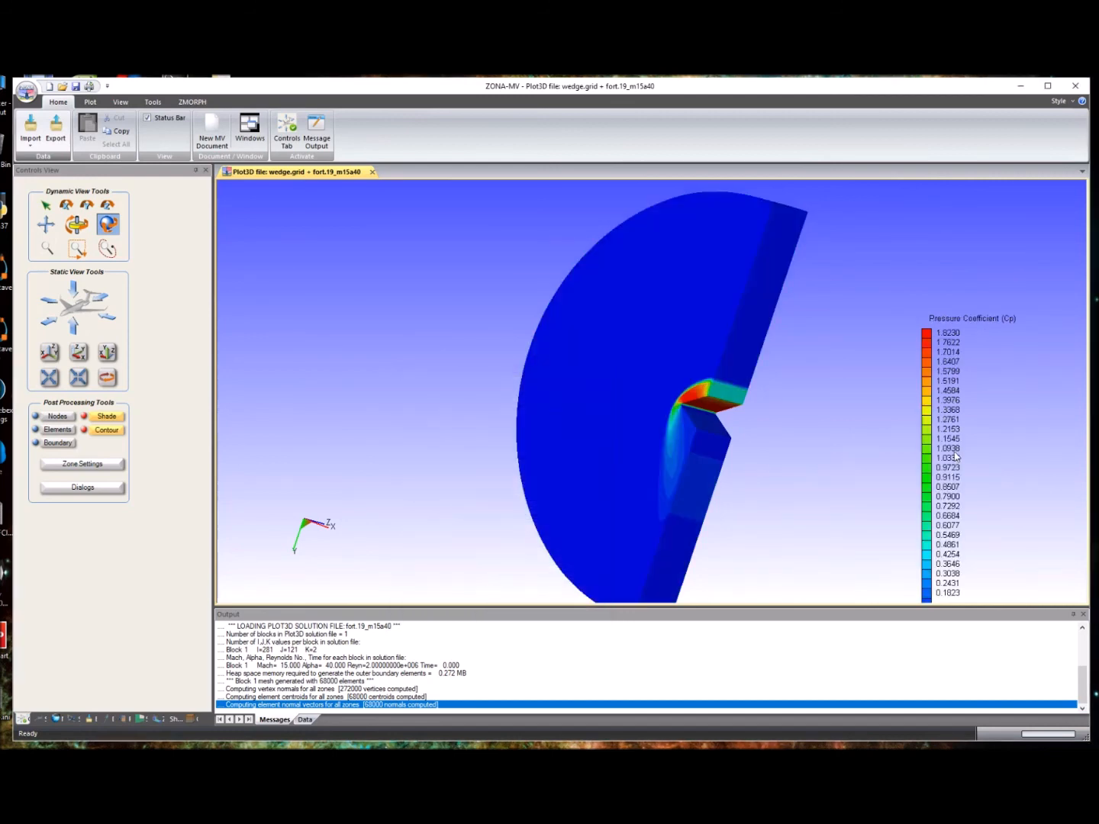
{"action": "mouse_move", "coordinate": [744, 456]}
{"action": "left_mouse_down"}
{"action": "mouse_move", "coordinate": [775, 456]}
{"action": "mouse_move", "coordinate": [769, 483]}
{"action": "left_mouse_up"}
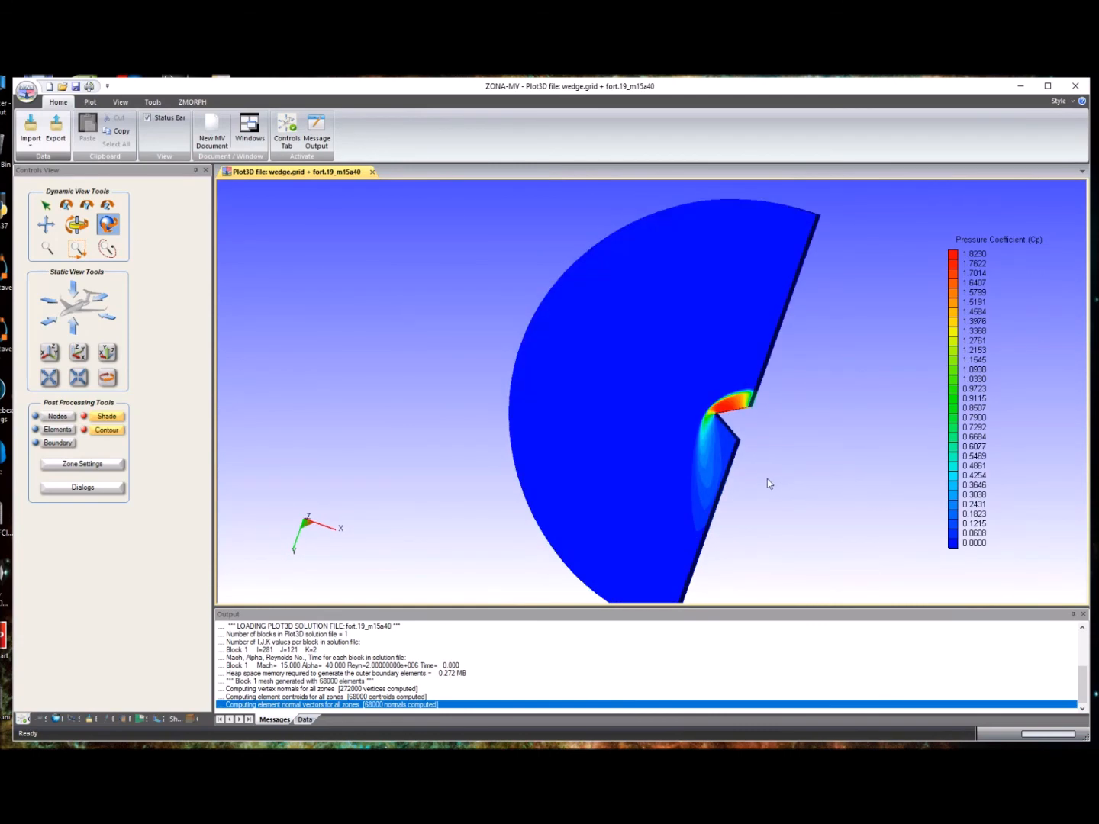
{"action": "mouse_move", "coordinate": [761, 476]}
{"action": "left_mouse_down"}
{"action": "mouse_move", "coordinate": [783, 474]}
{"action": "mouse_move", "coordinate": [770, 479]}
{"action": "left_mouse_up"}
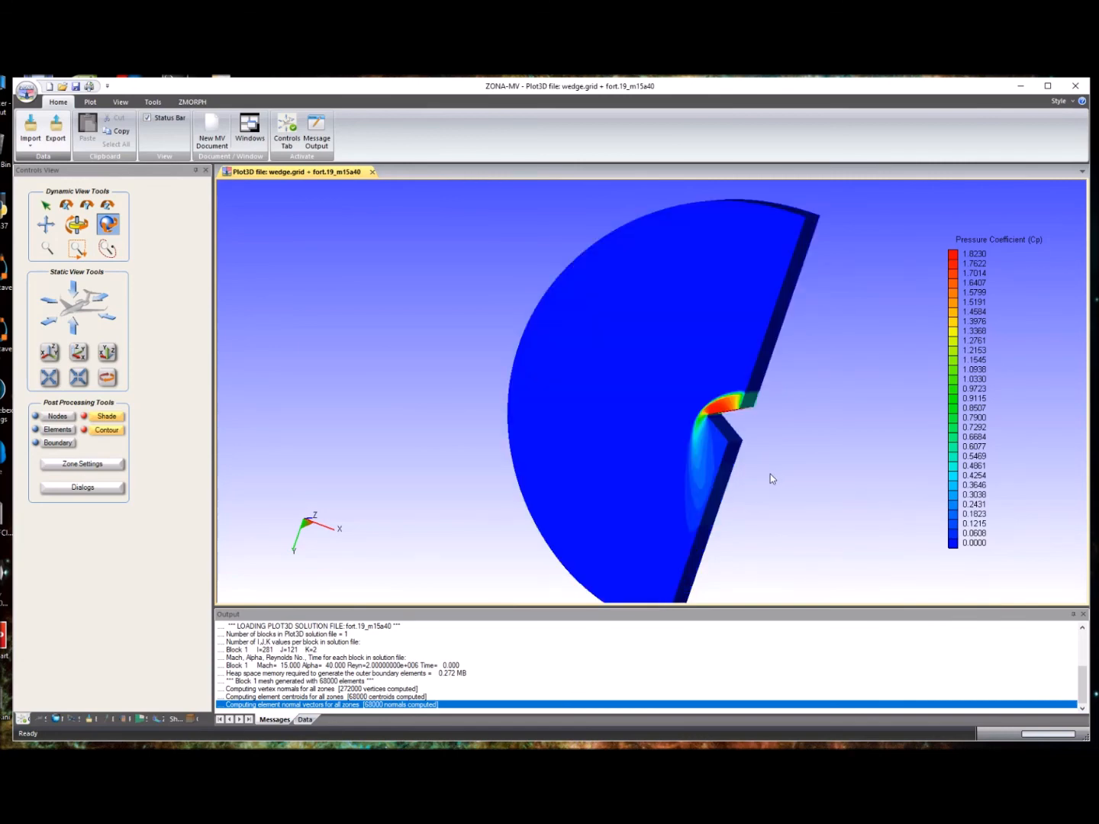